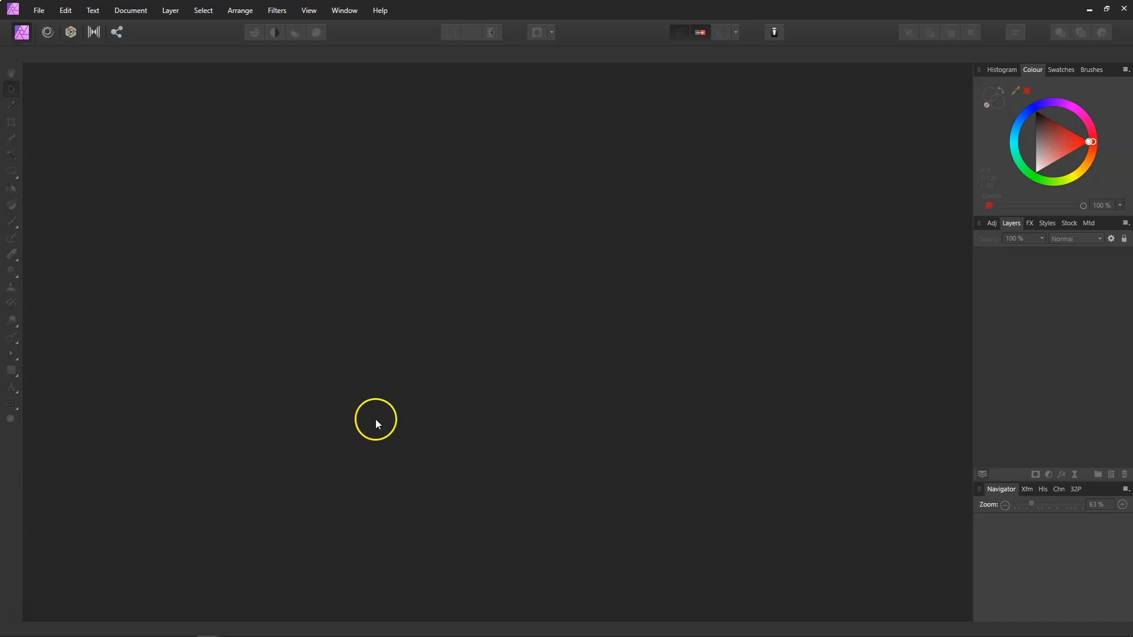
# Open the wood image from New folder (2) as the document
pyautogui.click(40, 12)
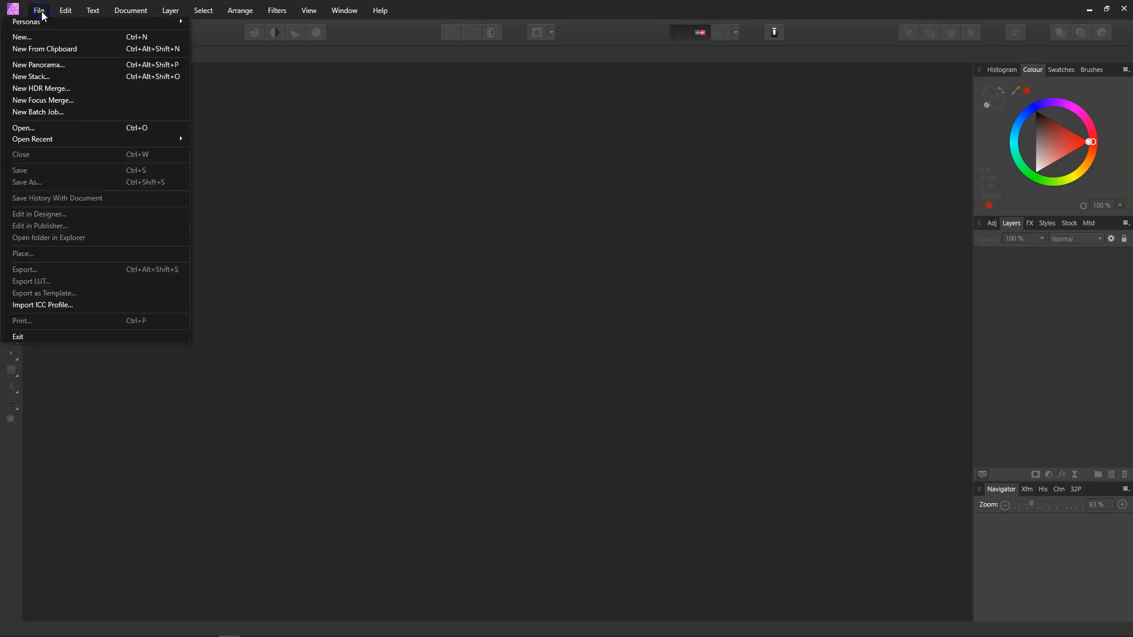
pyautogui.click(38, 127)
pyautogui.click(148, 96)
pyautogui.click(446, 299)
pyautogui.click(425, 303)
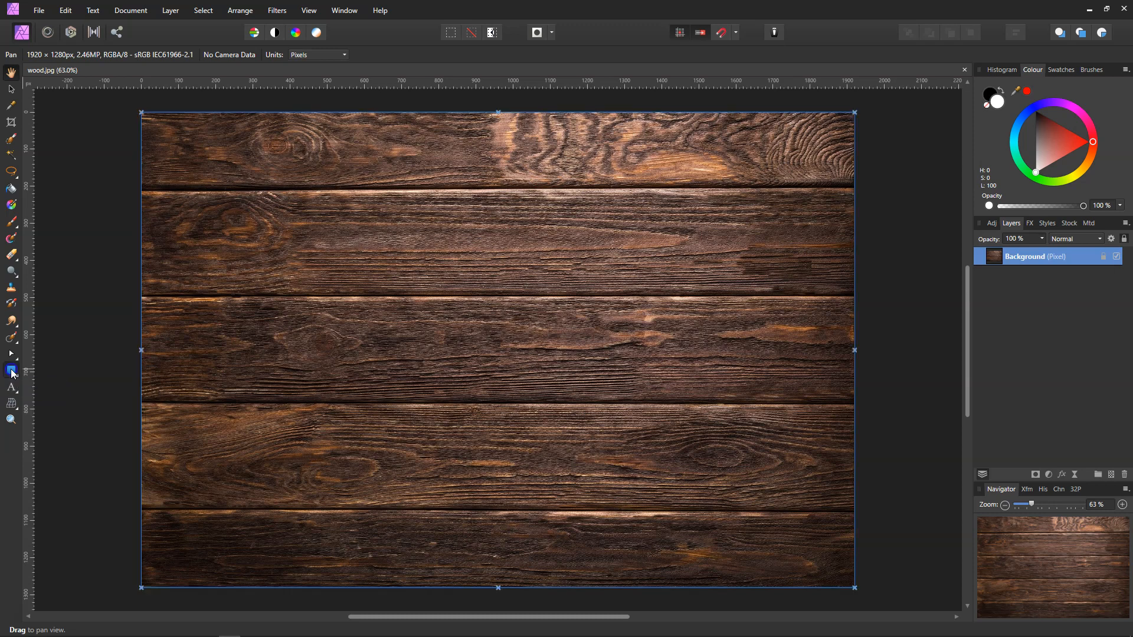
# Draw a white rectangle without a stroke, about 1350 by 840 px, over the middle of the wood background
pyautogui.click(11, 371)
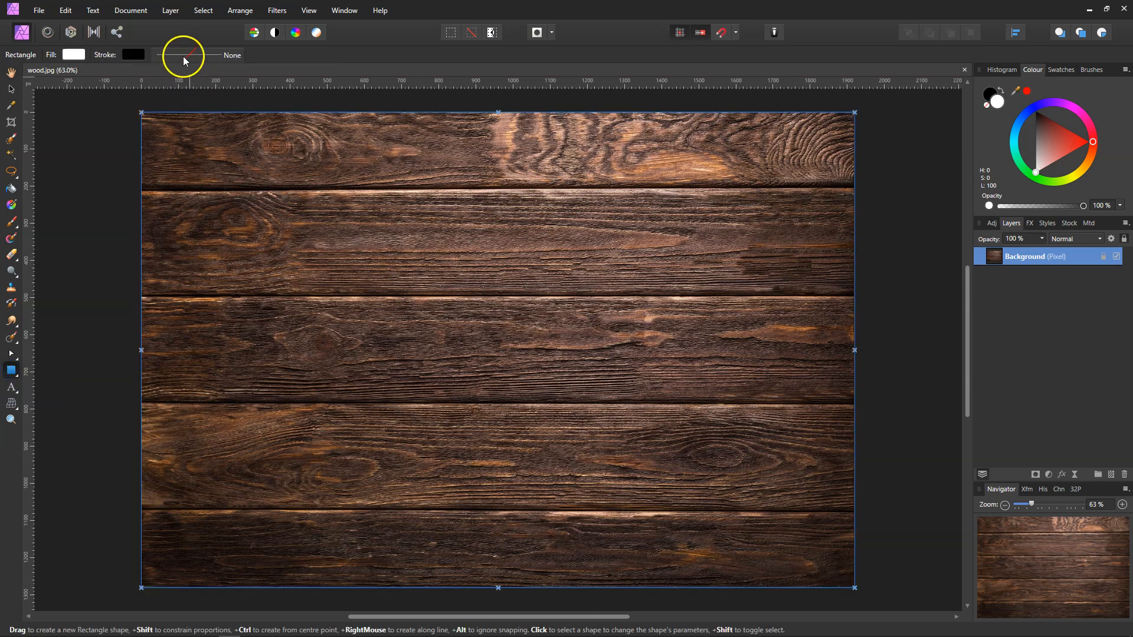
pyautogui.moveTo(287, 218); pyautogui.dragTo(787, 531)
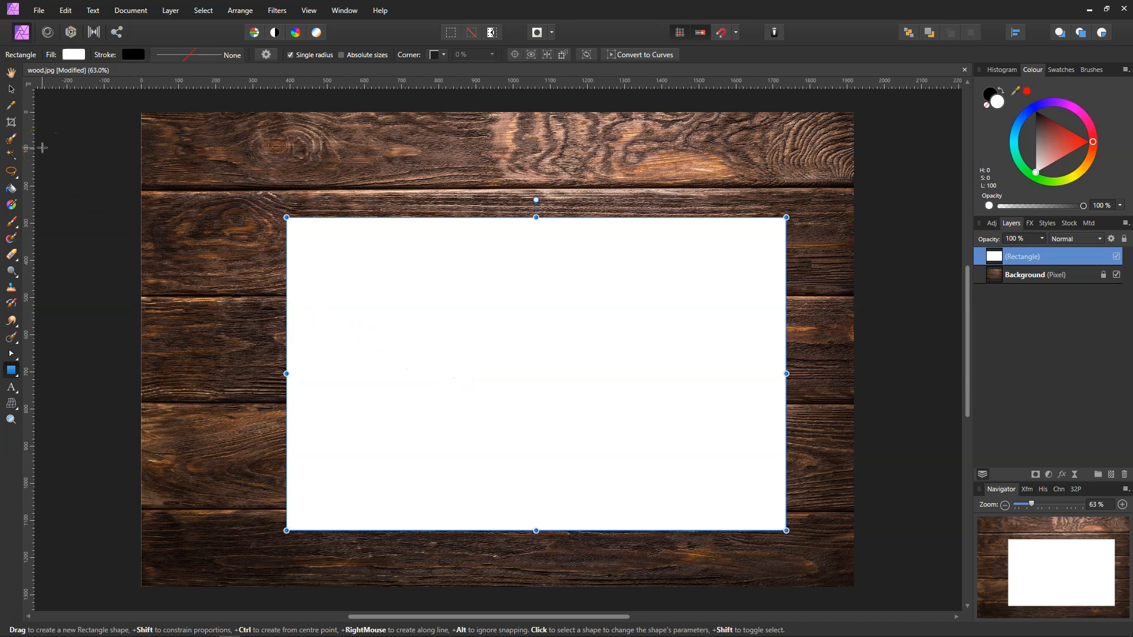
# Place the animal image inside the white rectangle and narrow the rectangle's right side to leave an even white border around the photo
pyautogui.click(39, 11)
pyautogui.click(33, 258)
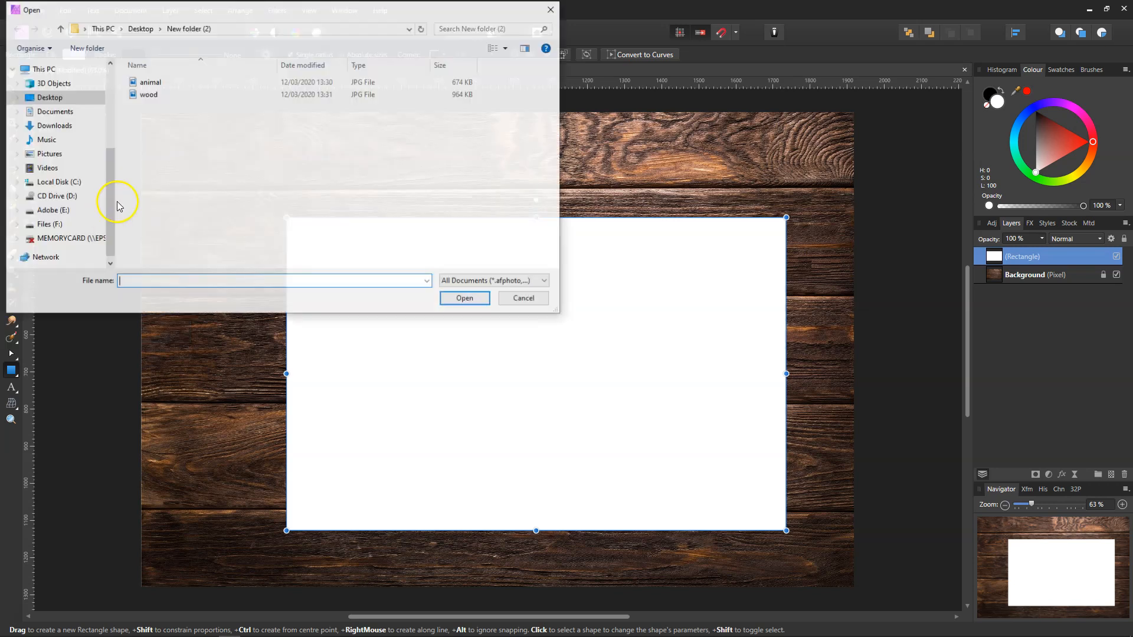
pyautogui.click(144, 82)
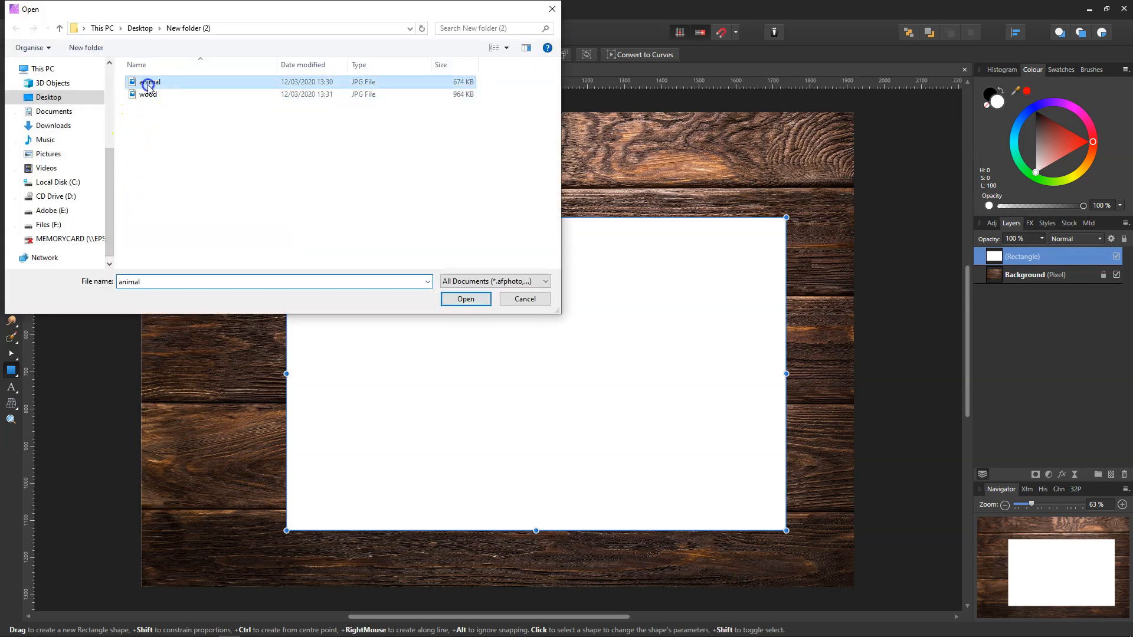
pyautogui.click(466, 299)
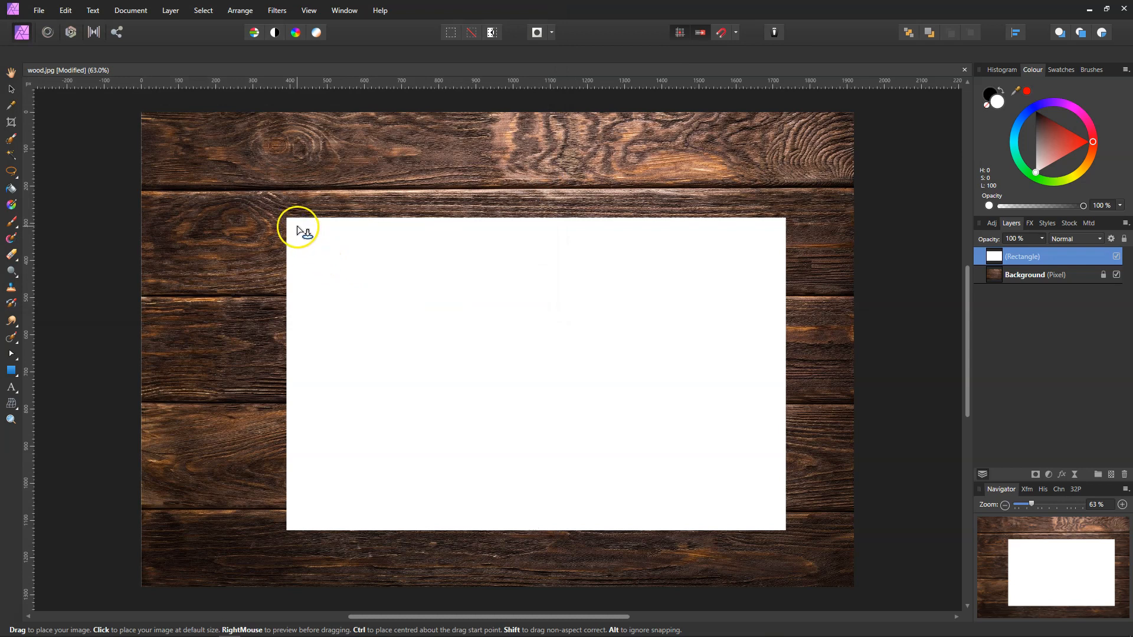
pyautogui.moveTo(297, 229); pyautogui.dragTo(762, 489)
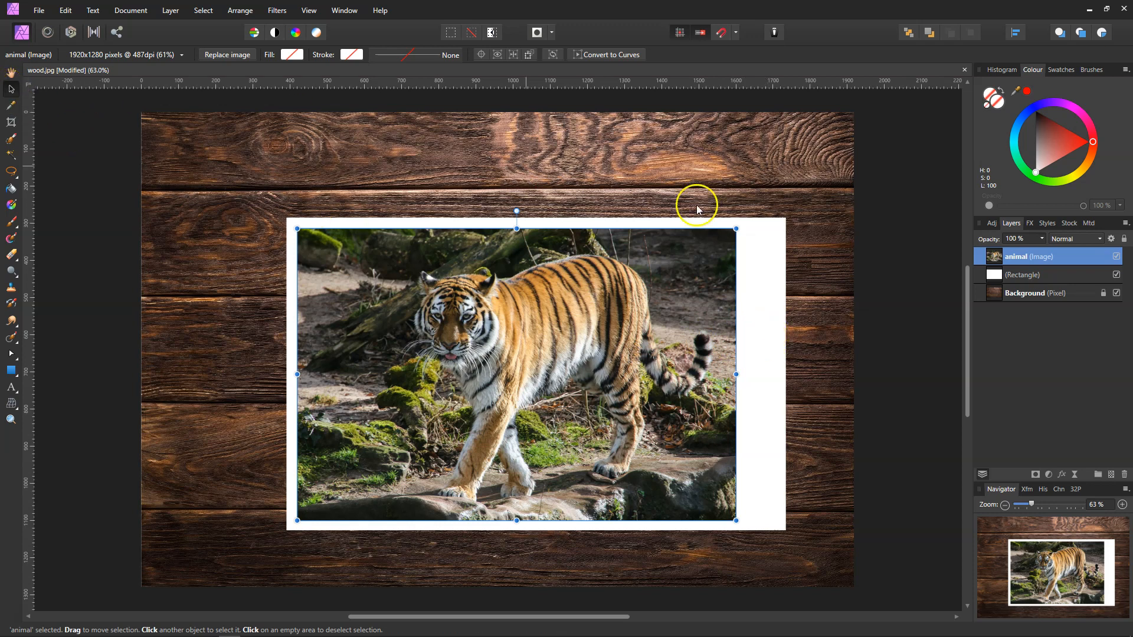
pyautogui.click(1065, 277)
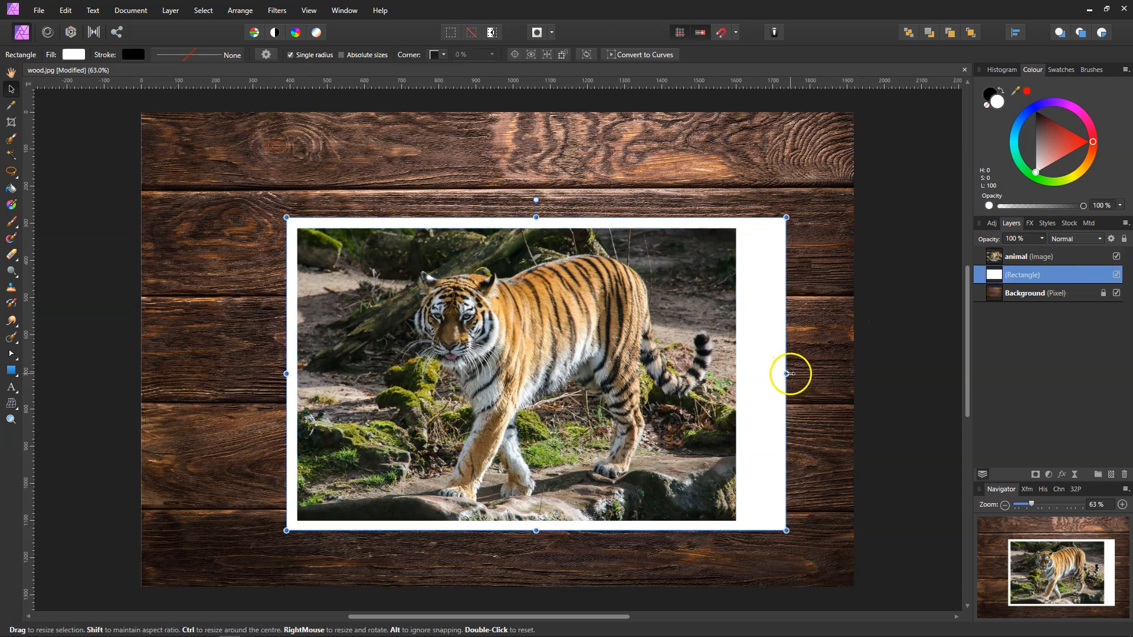
pyautogui.moveTo(790, 374); pyautogui.dragTo(750, 366)
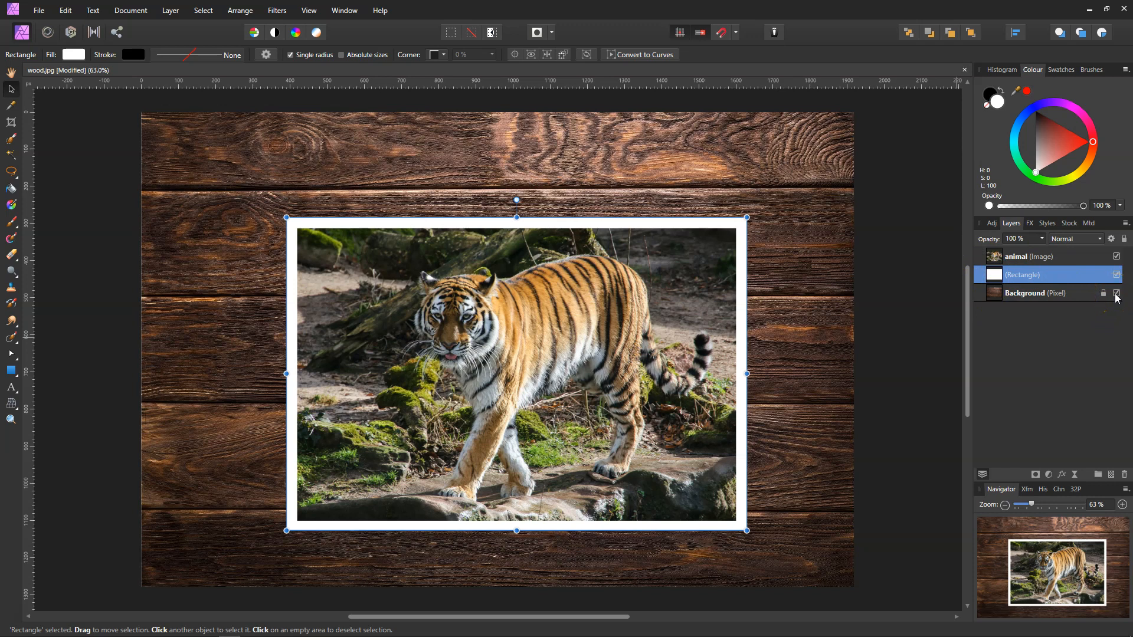
# Hide the Background layer and combine the animal image and rectangle into a new pixel layer with Merge Visible
pyautogui.click(1073, 295)
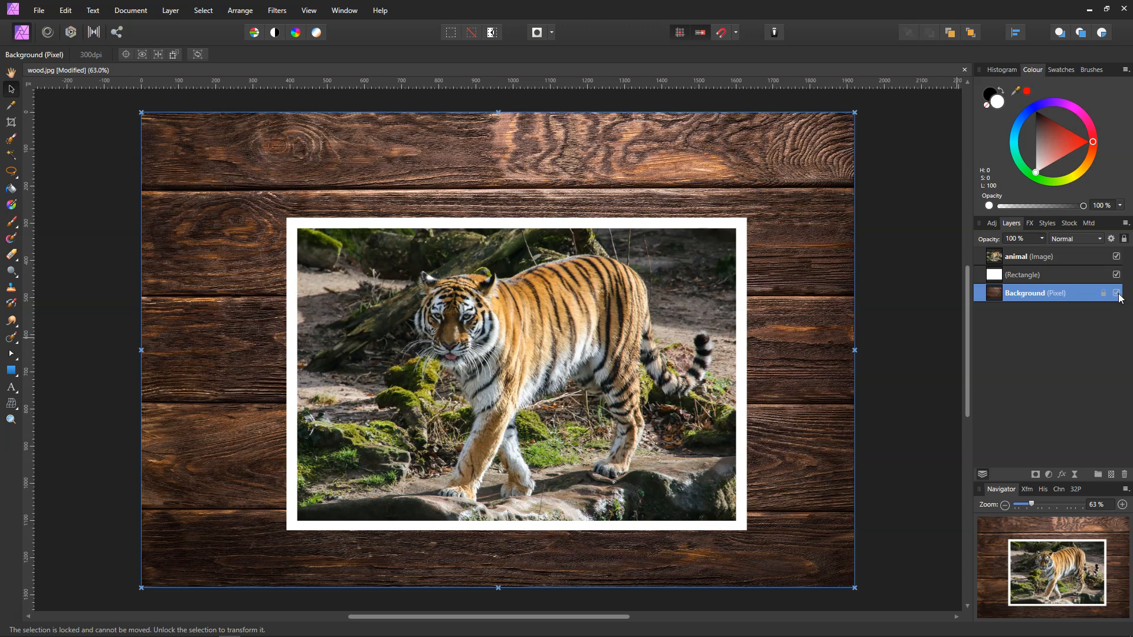
pyautogui.click(1116, 293)
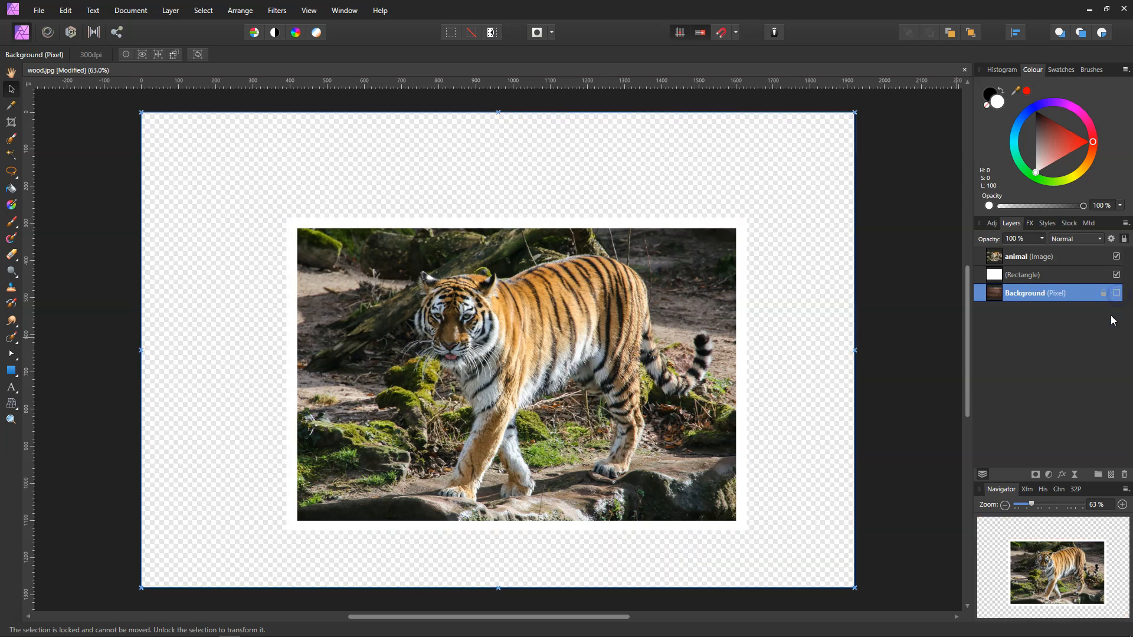
pyautogui.click(1023, 281)
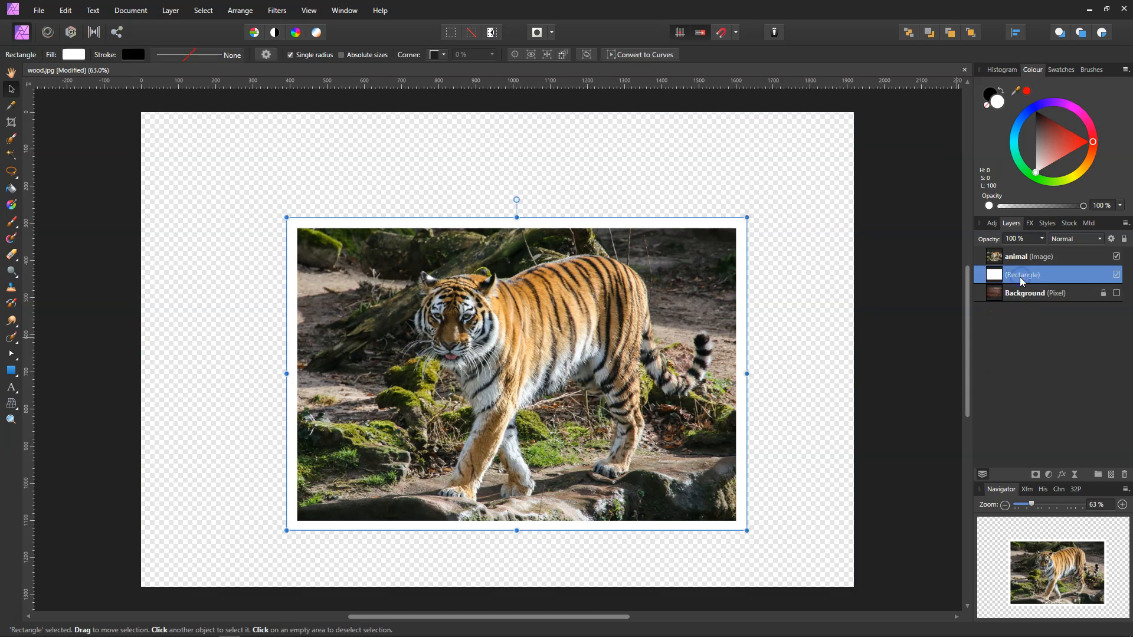
pyautogui.keyDown('shift'); pyautogui.click(1057, 255); pyautogui.keyUp('shift')
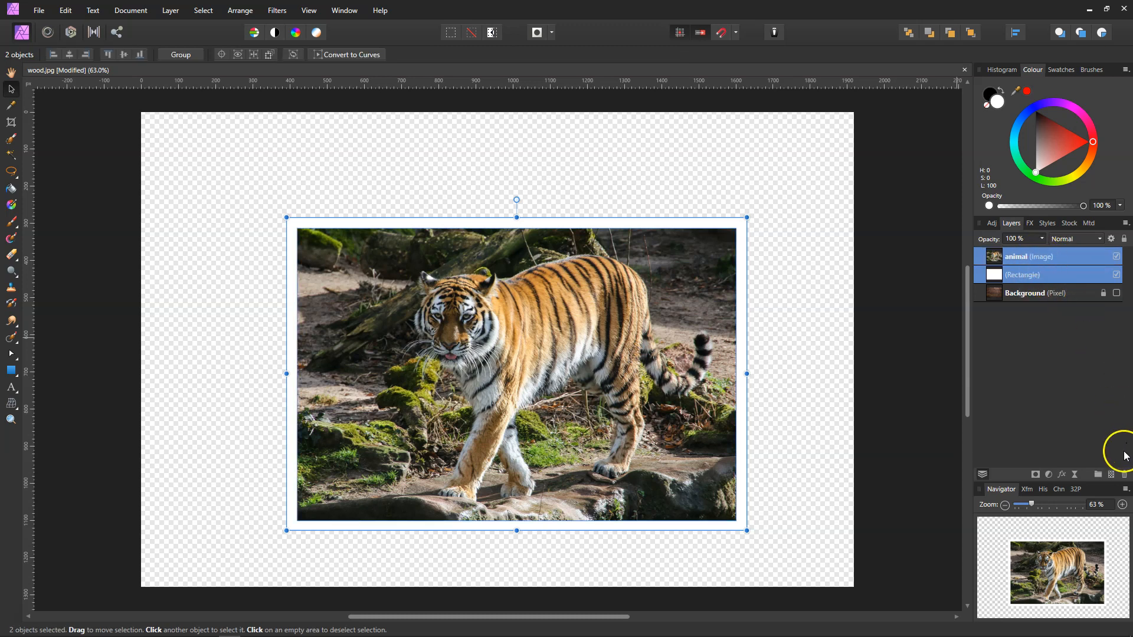
pyautogui.rightClick(1048, 263)
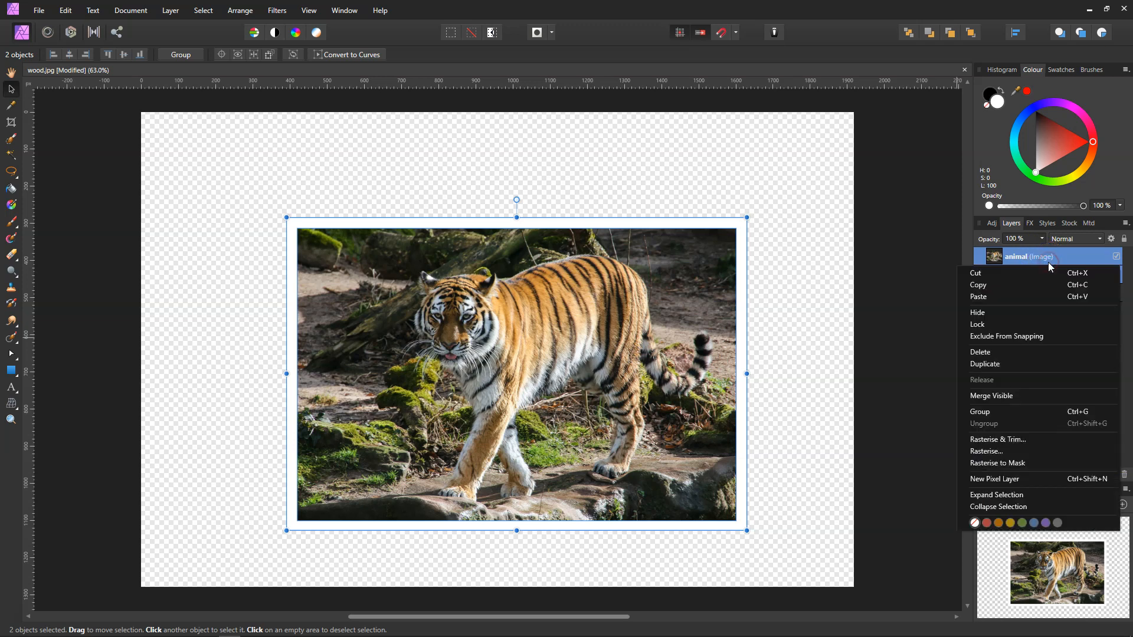
pyautogui.click(1014, 396)
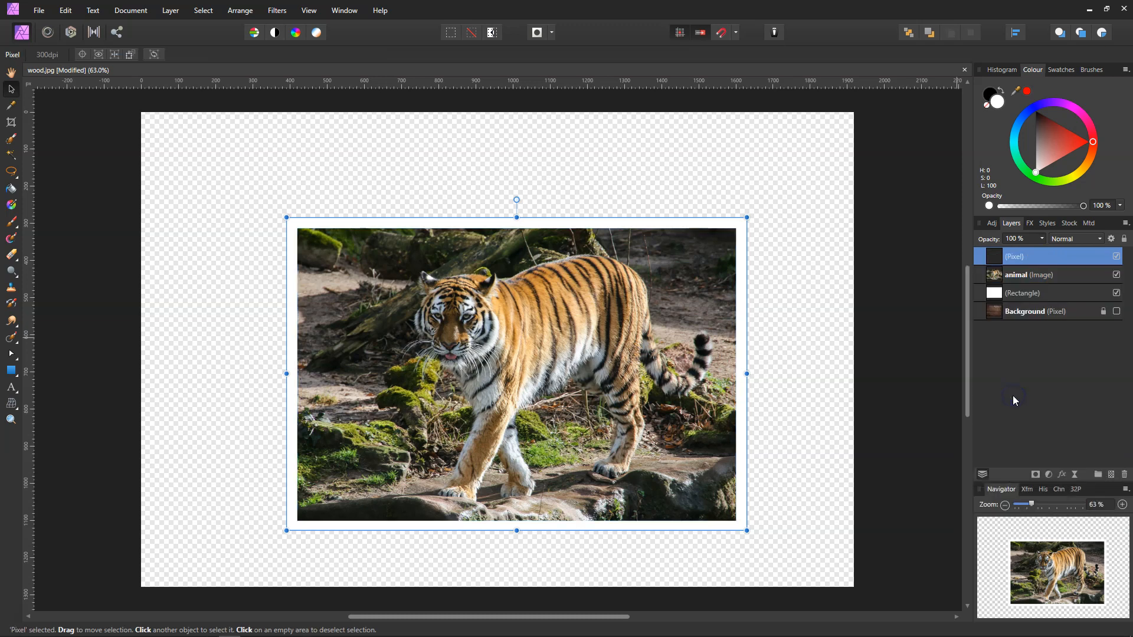
# Delete the original animal and rectangle layers, and make the Background layer visible again with nothing selected
pyautogui.click(1021, 277)
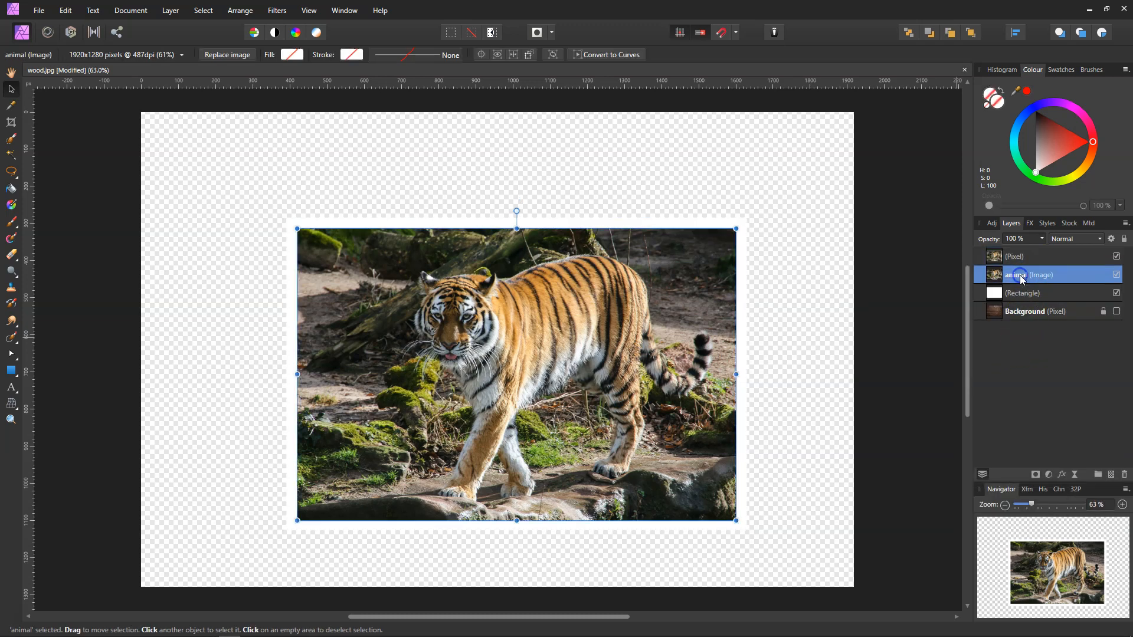
pyautogui.keyDown('ctrl'); pyautogui.click(1060, 293); pyautogui.keyUp('ctrl')
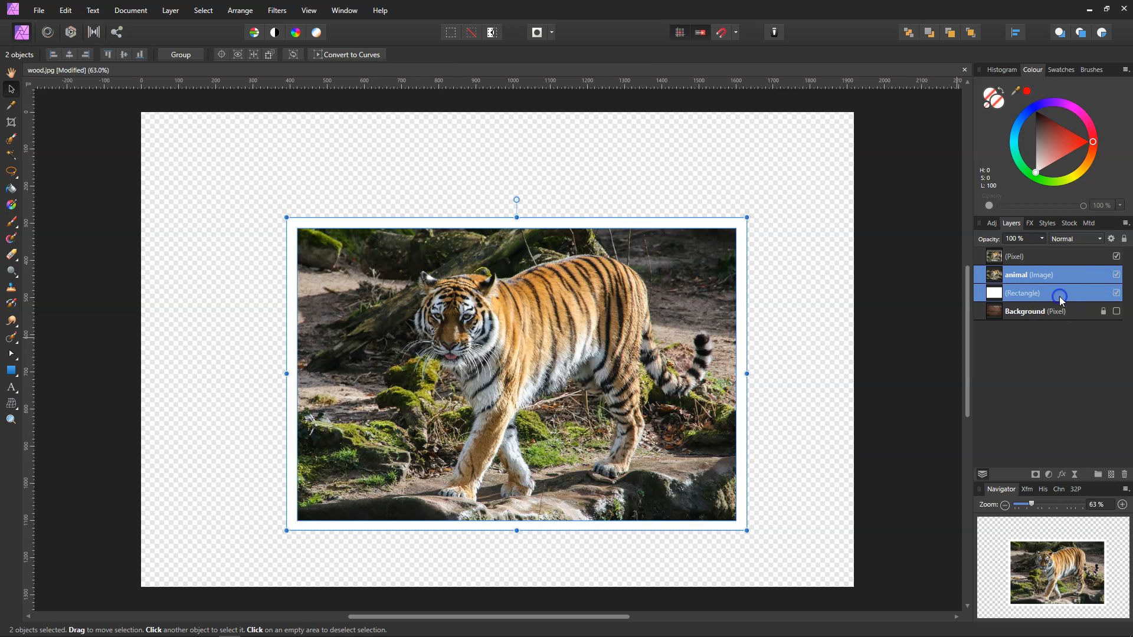
pyautogui.click(1125, 476)
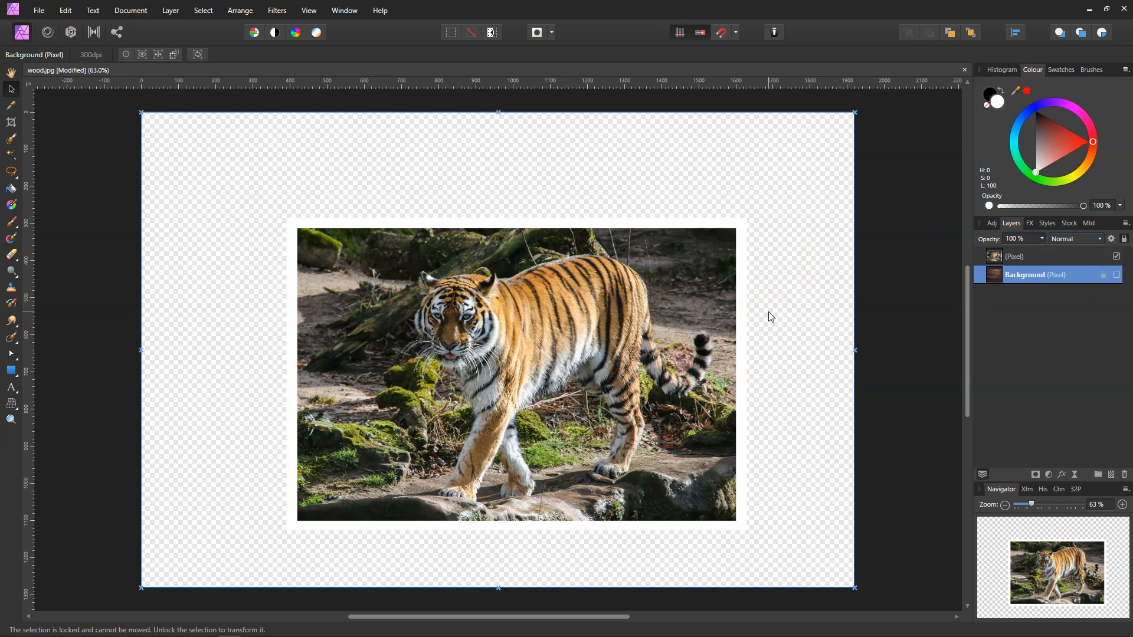
pyautogui.click(1116, 275)
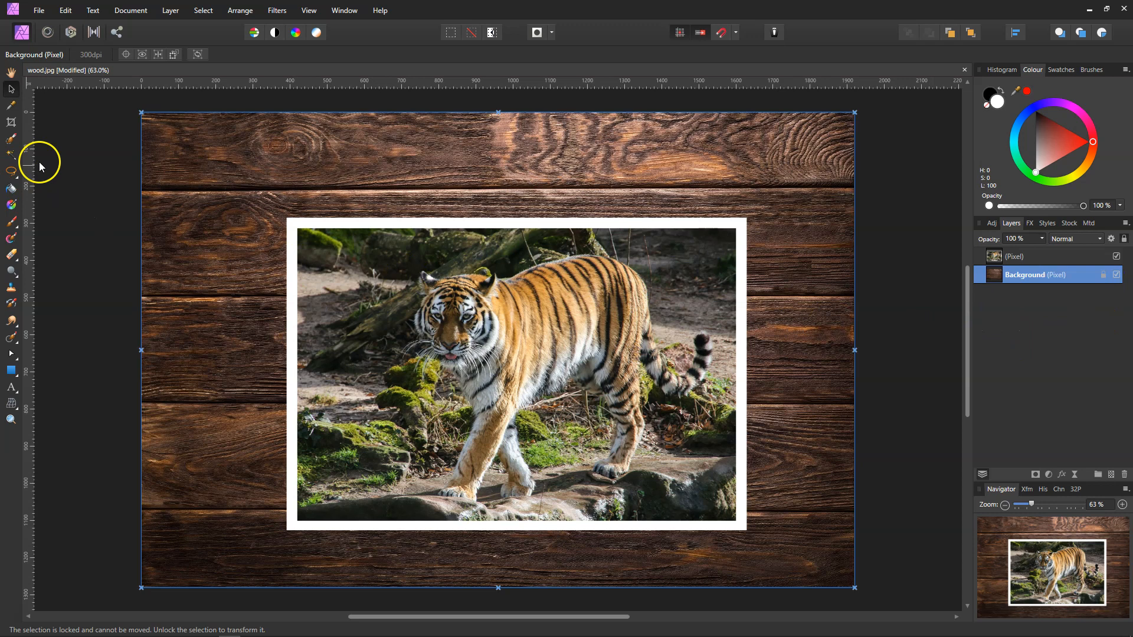
pyautogui.click(68, 160)
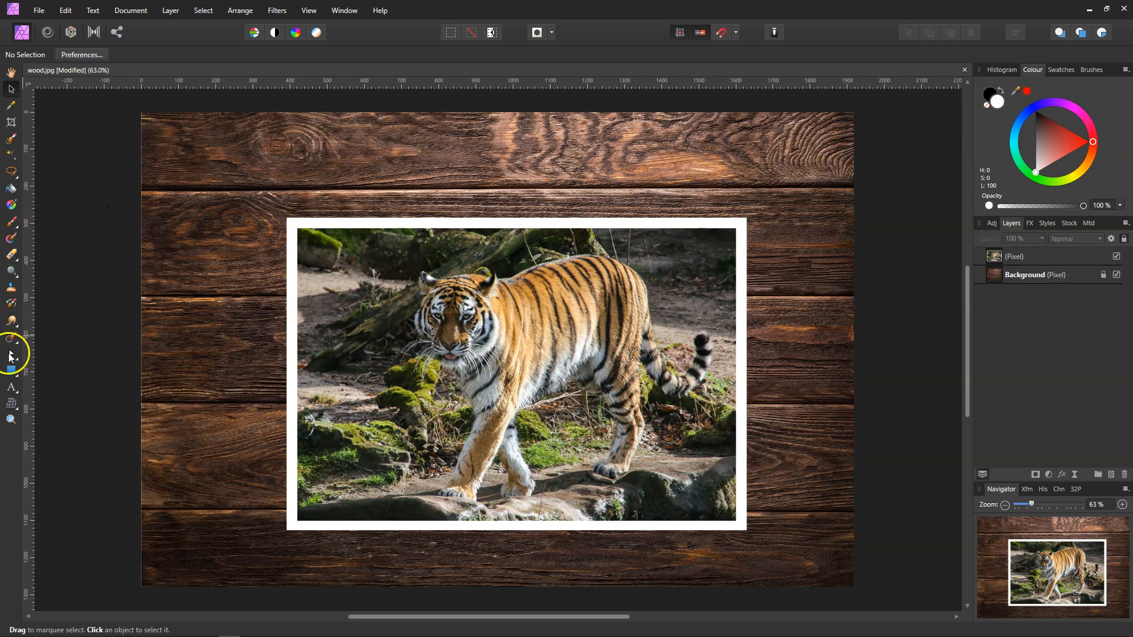
# Draw a closed five-sided shape over the photo's upper-left corner with the Pen Tool and fill it red
pyautogui.click(12, 356)
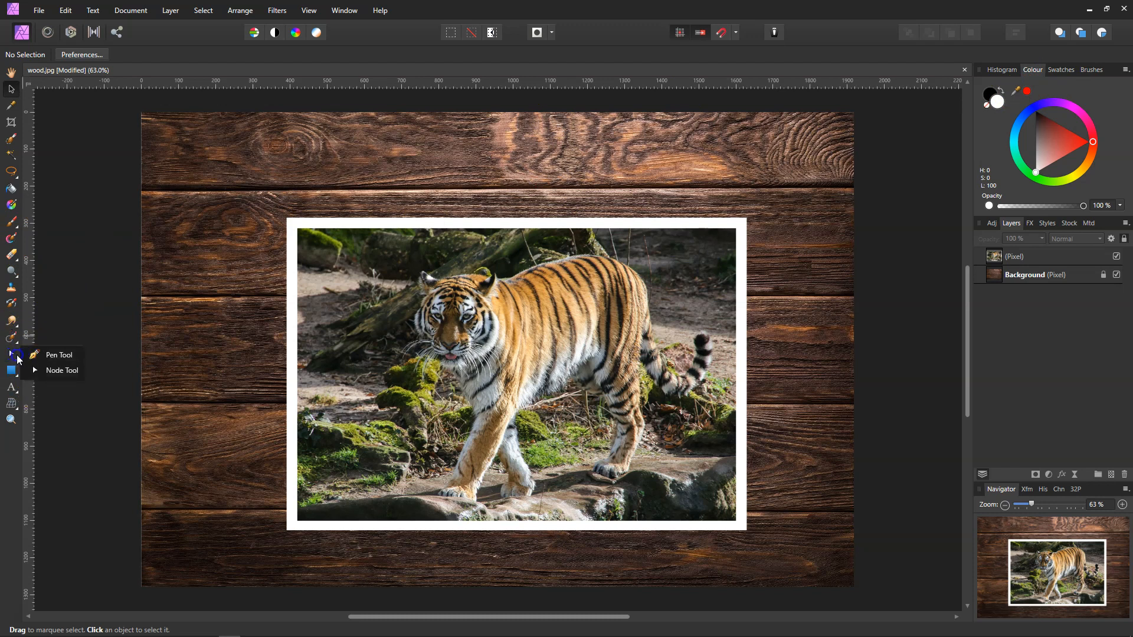
pyautogui.click(50, 356)
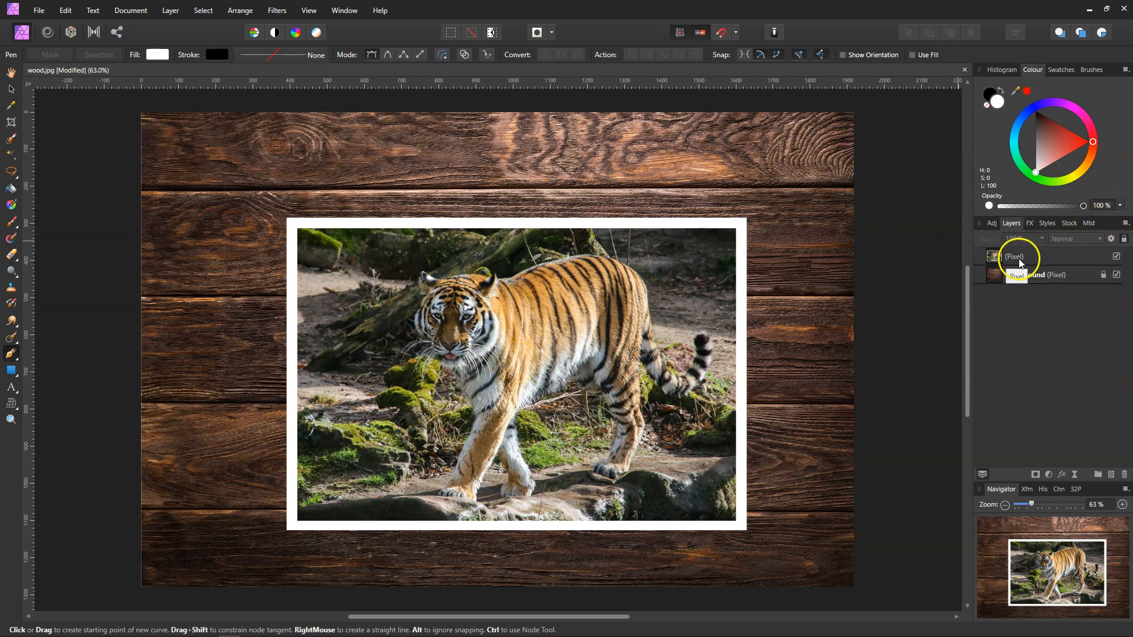
pyautogui.click(287, 217)
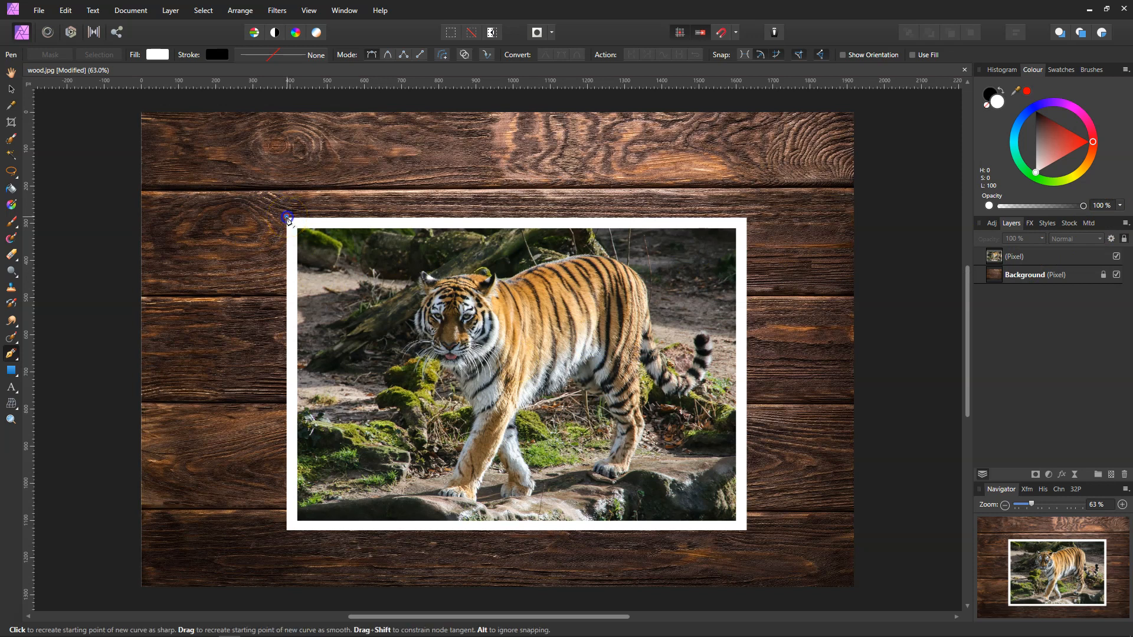
pyautogui.click(287, 359)
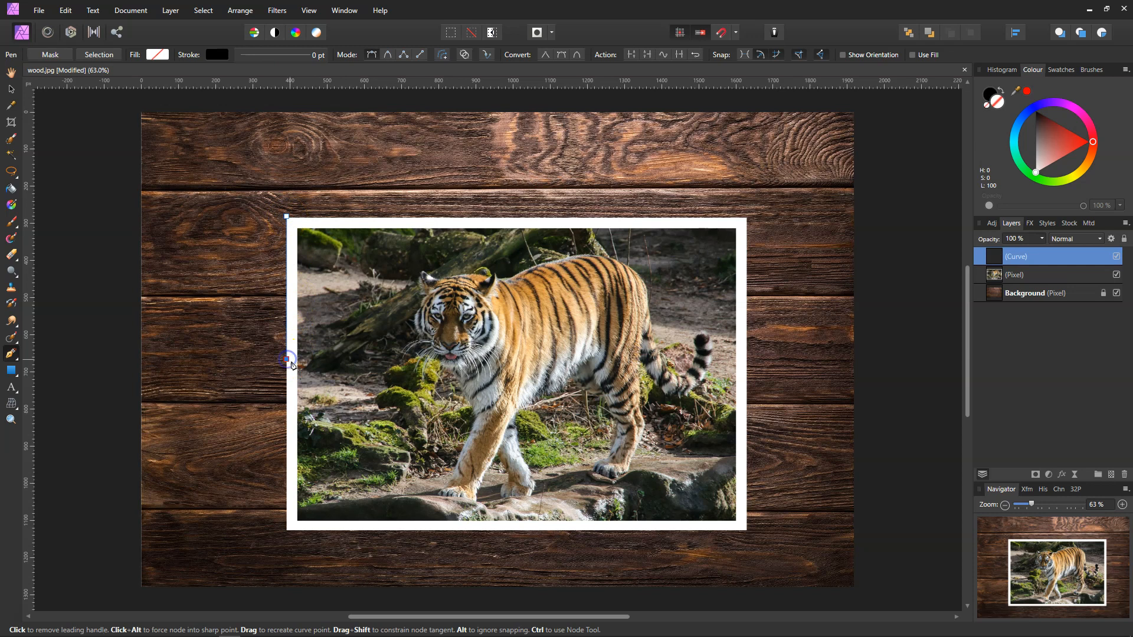
pyautogui.click(393, 394)
pyautogui.click(441, 304)
pyautogui.click(442, 228)
pyautogui.click(287, 217)
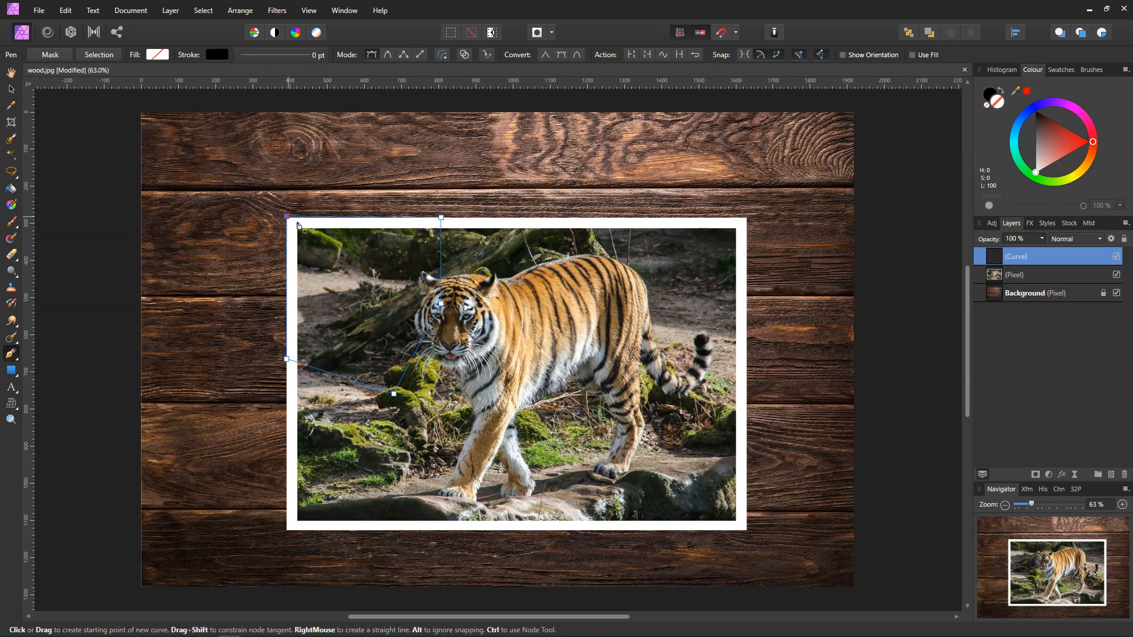
pyautogui.click(1028, 92)
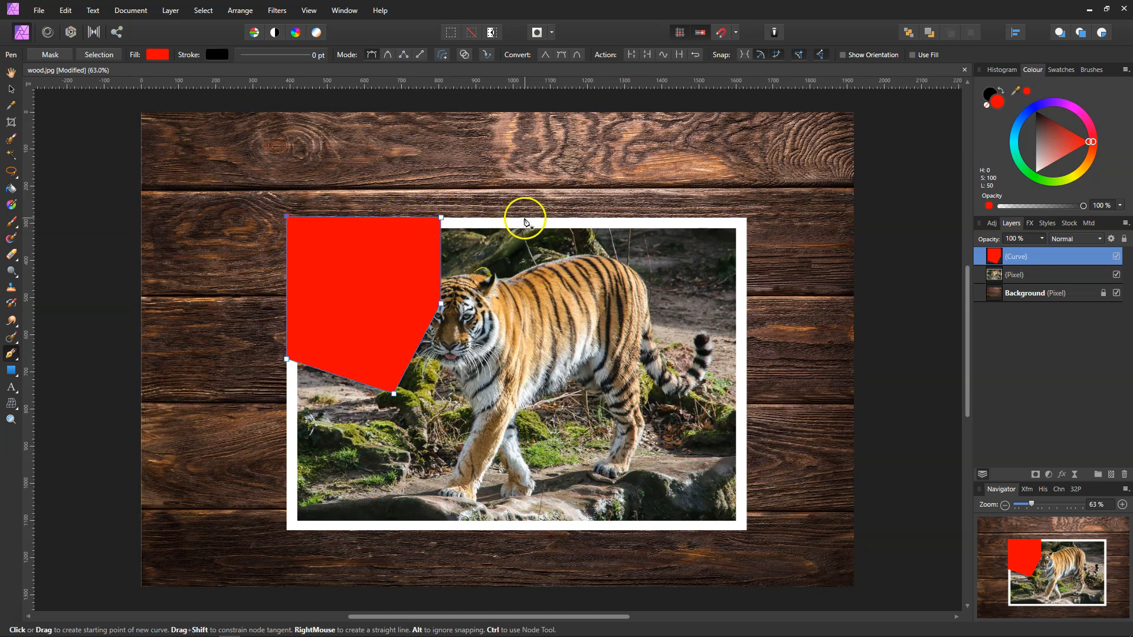
# Draw a second closed polygon over the photo's upper middle, leaving a narrow gap beside the first piece, and fill it red
pyautogui.click(596, 218)
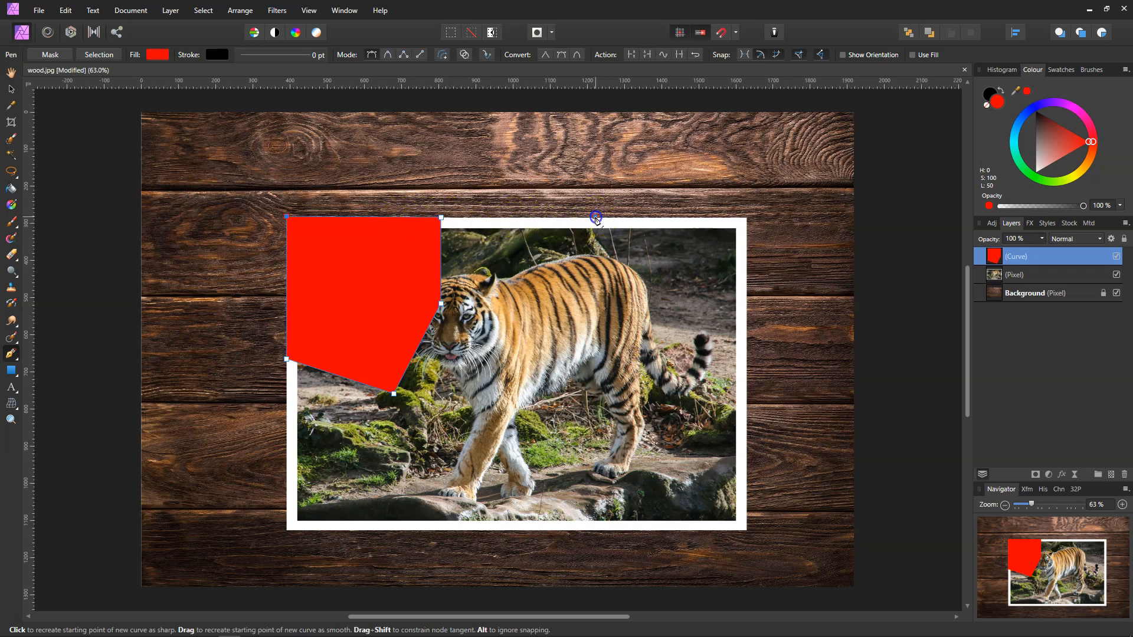
pyautogui.click(446, 217)
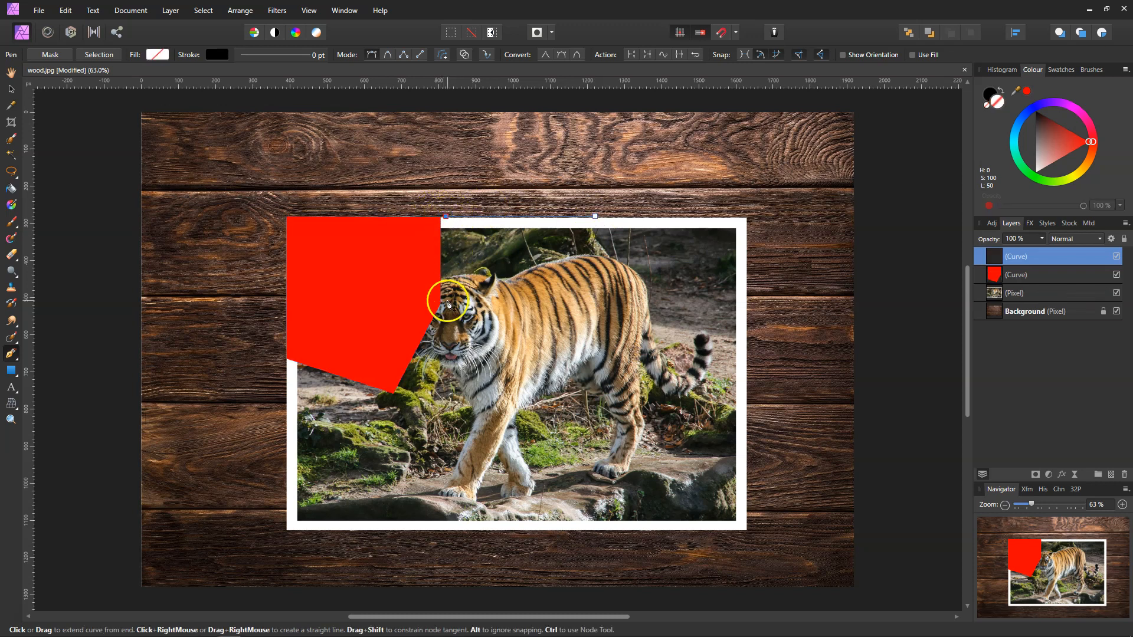
pyautogui.click(447, 304)
pyautogui.click(400, 394)
pyautogui.click(535, 393)
pyautogui.click(546, 293)
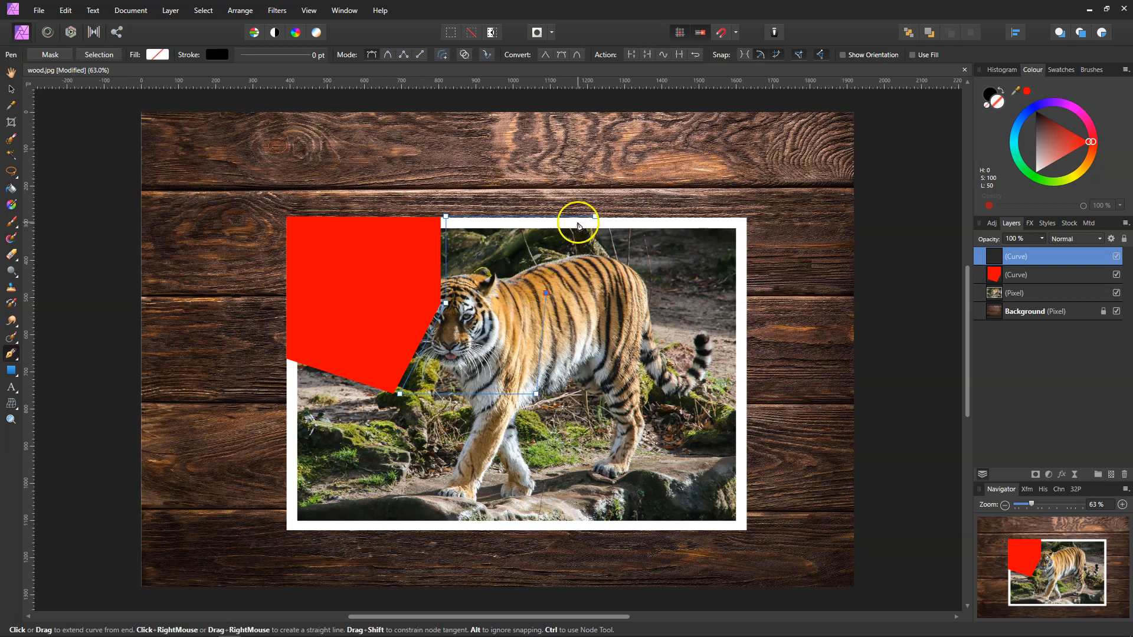
pyautogui.click(595, 217)
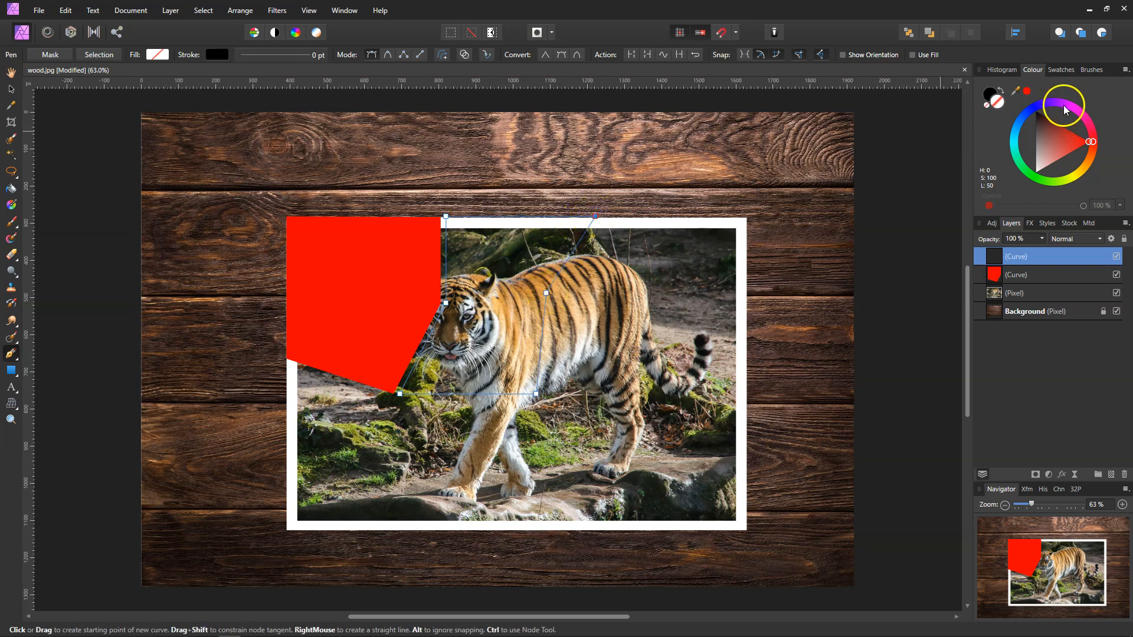
pyautogui.click(1028, 93)
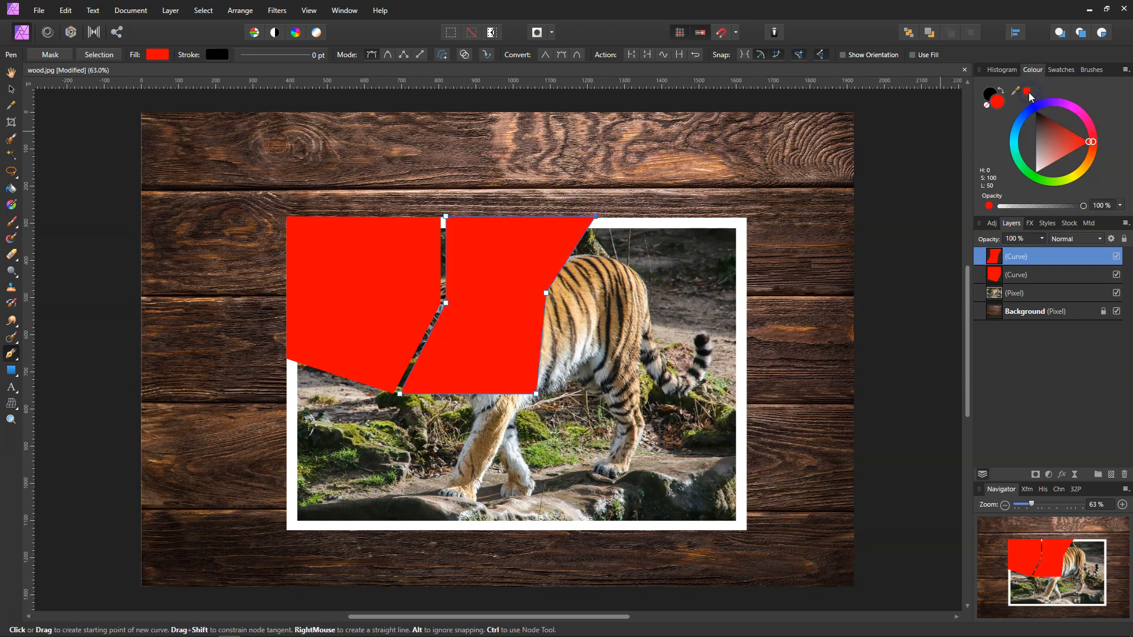
# Draw a third closed polygon outline over the photo's upper-right corner, leaving a narrow gap beside the second piece
pyautogui.click(747, 218)
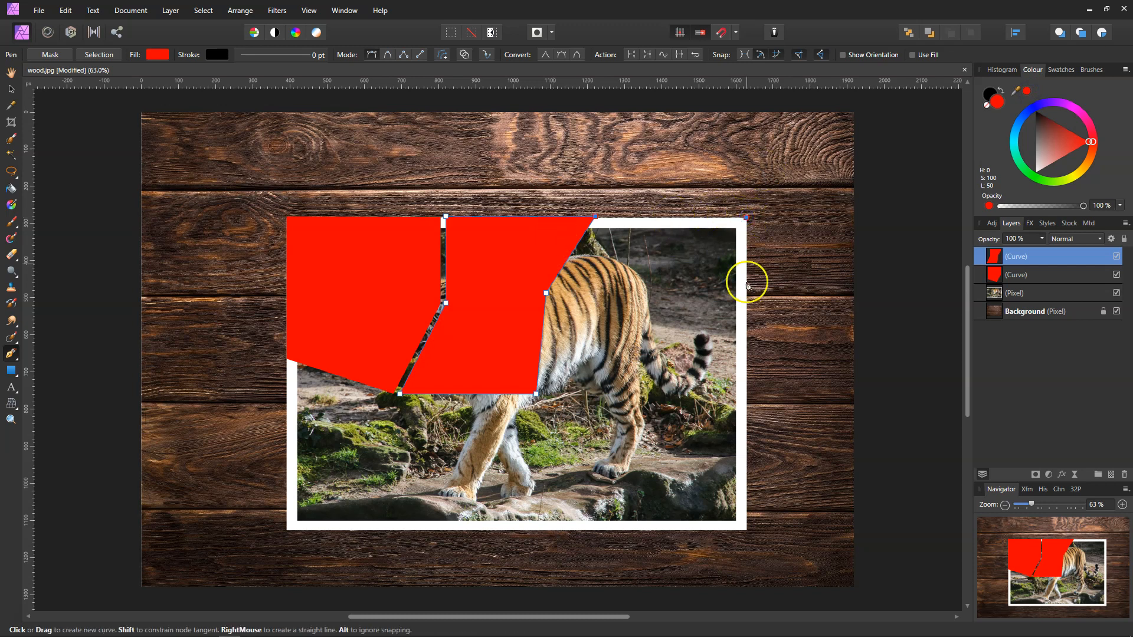
pyautogui.click(746, 401)
pyautogui.click(553, 294)
pyautogui.click(599, 218)
pyautogui.click(746, 219)
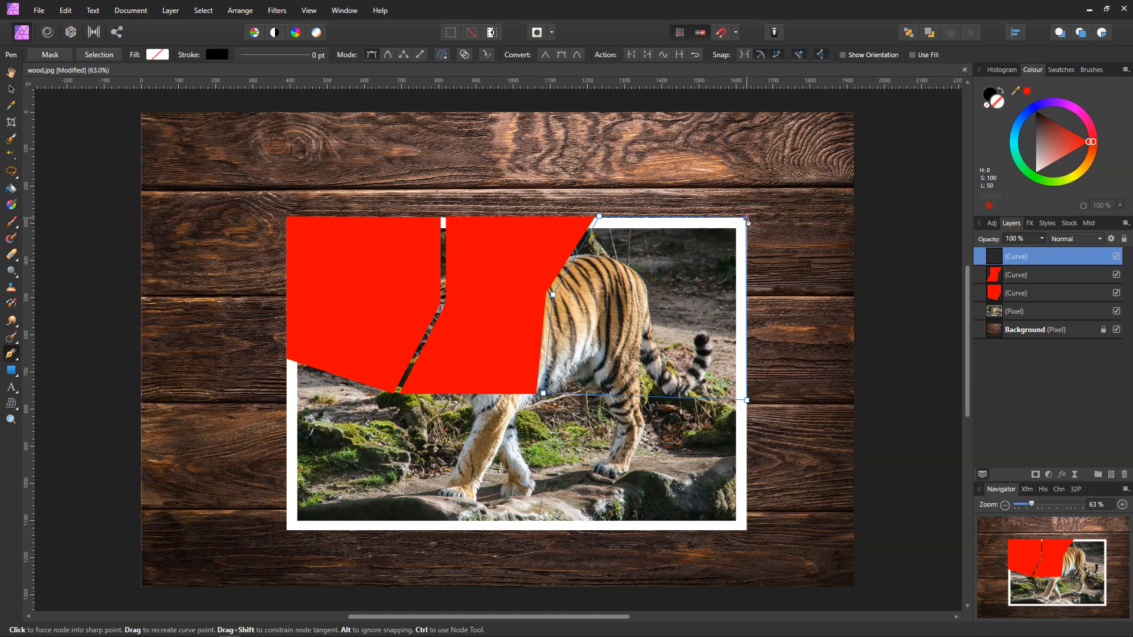
# Draw a fourth closed polygon outline over the photo's lower-left corner, leaving a narrow gap below the first piece
pyautogui.click(287, 362)
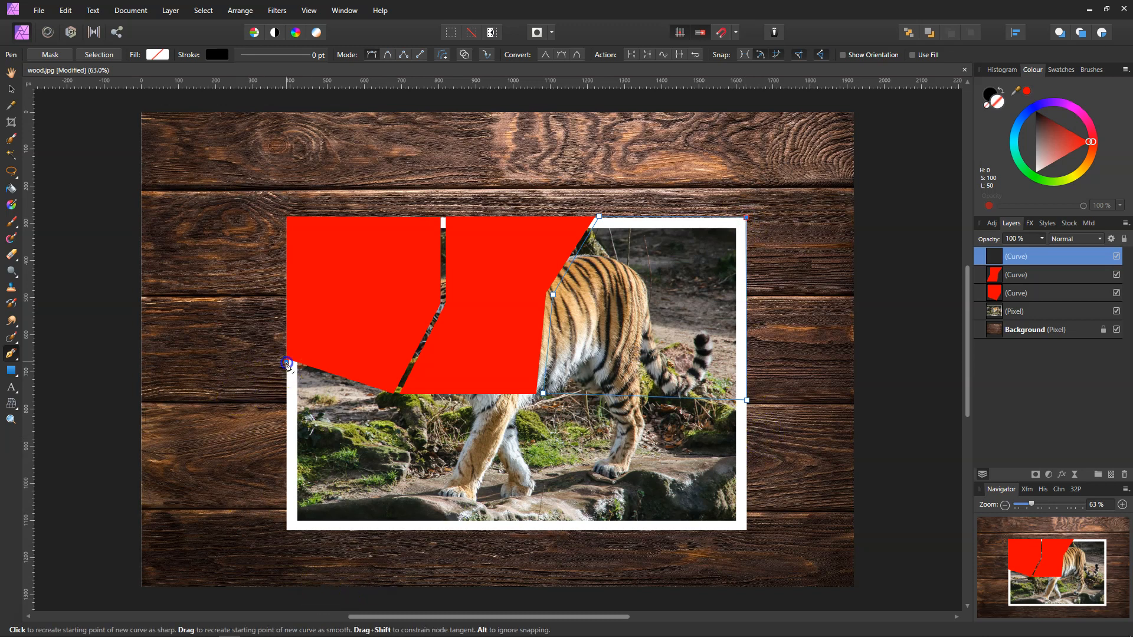
pyautogui.click(391, 396)
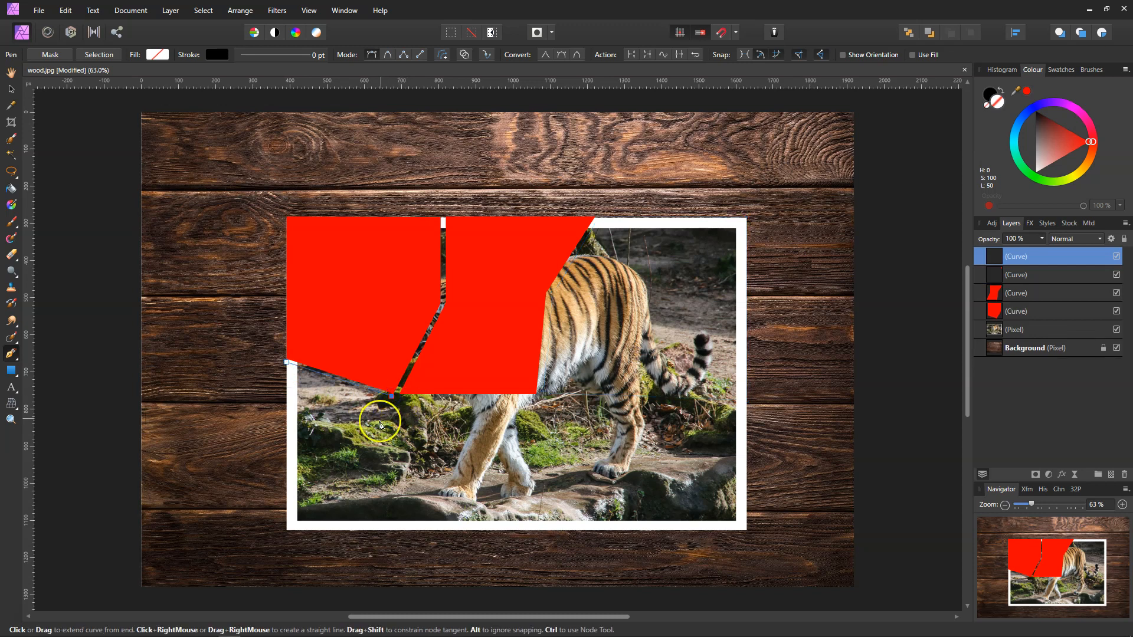
pyautogui.click(388, 455)
pyautogui.click(440, 531)
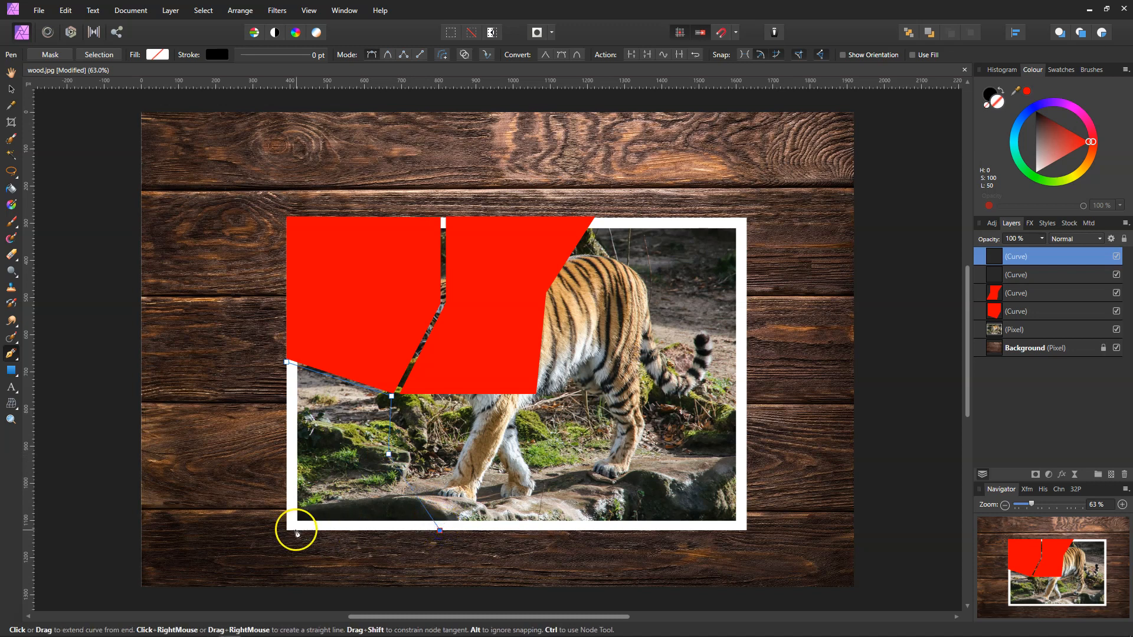
pyautogui.click(286, 363)
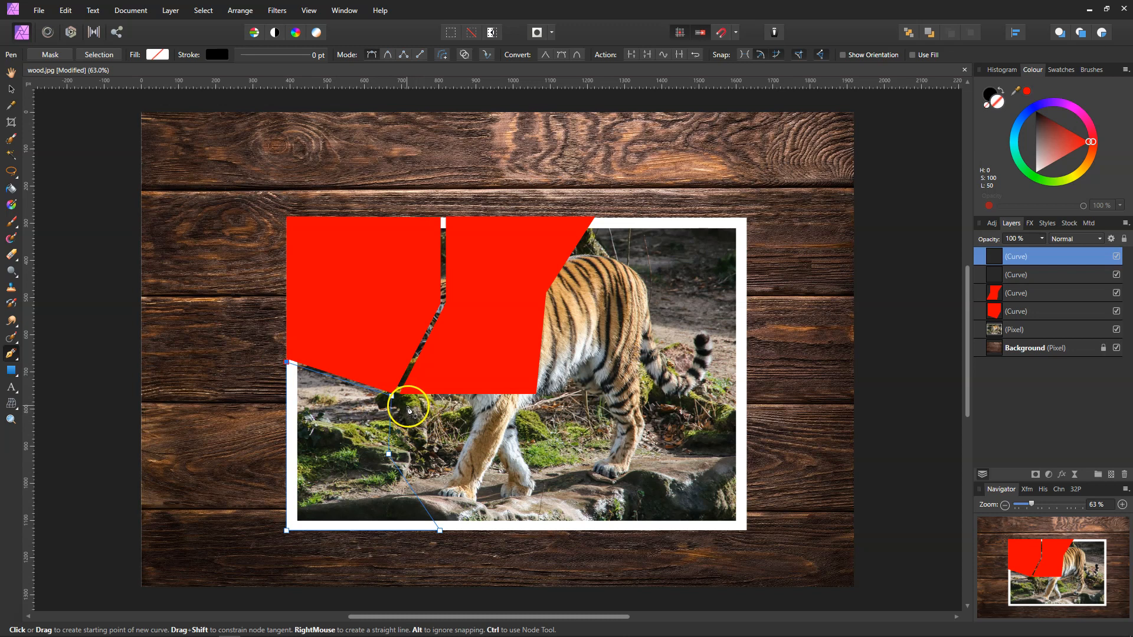
# Draw a fifth closed polygon with a stepped notch over the photo's lower middle, leaving a gap beside the fourth piece, and fill it red
pyautogui.moveTo(399, 397); pyautogui.dragTo(399, 456)
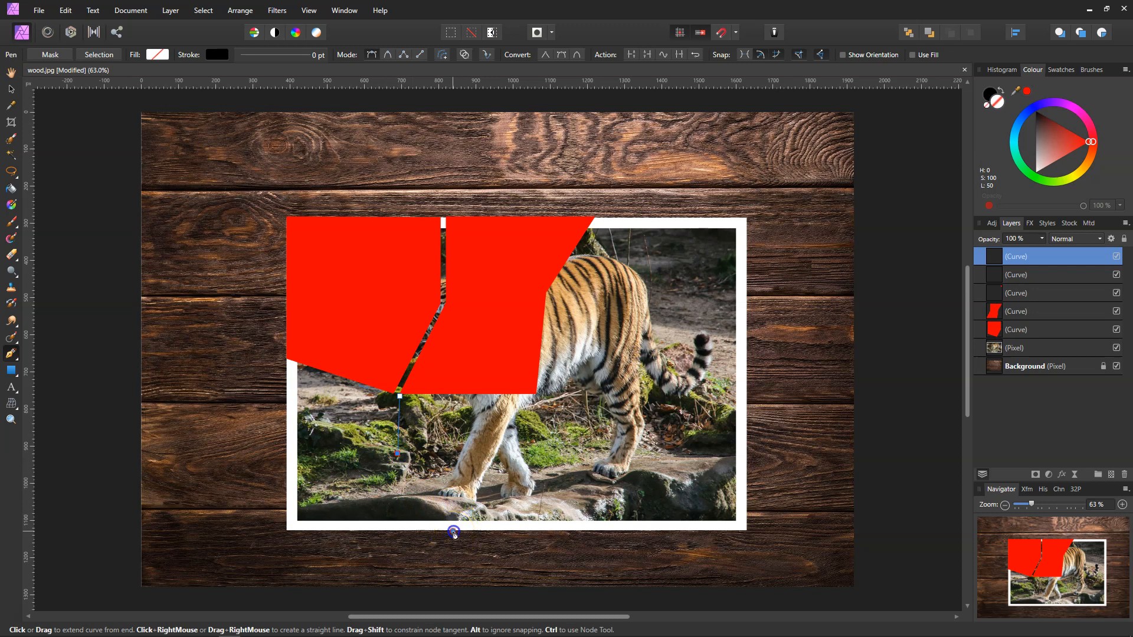
pyautogui.click(550, 529)
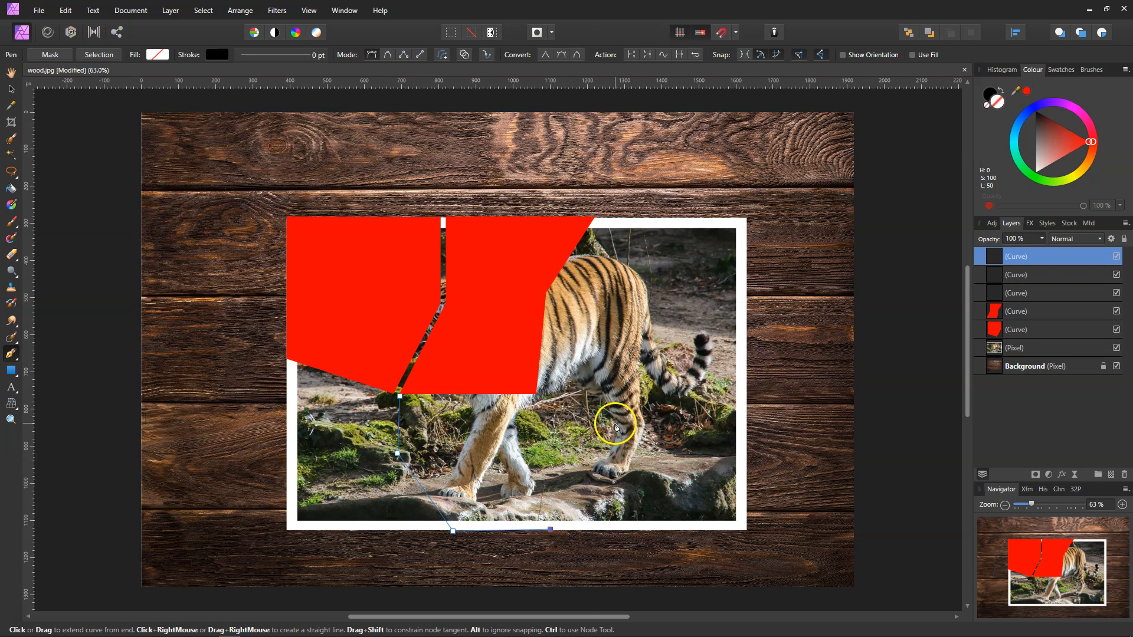
pyautogui.click(540, 399)
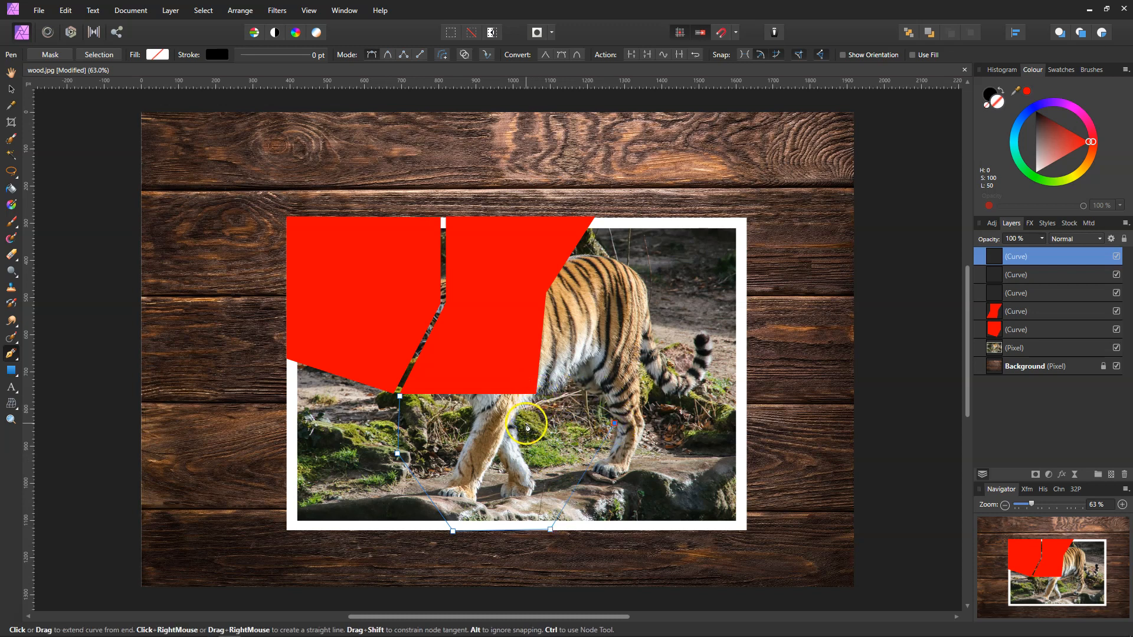
pyautogui.click(398, 396)
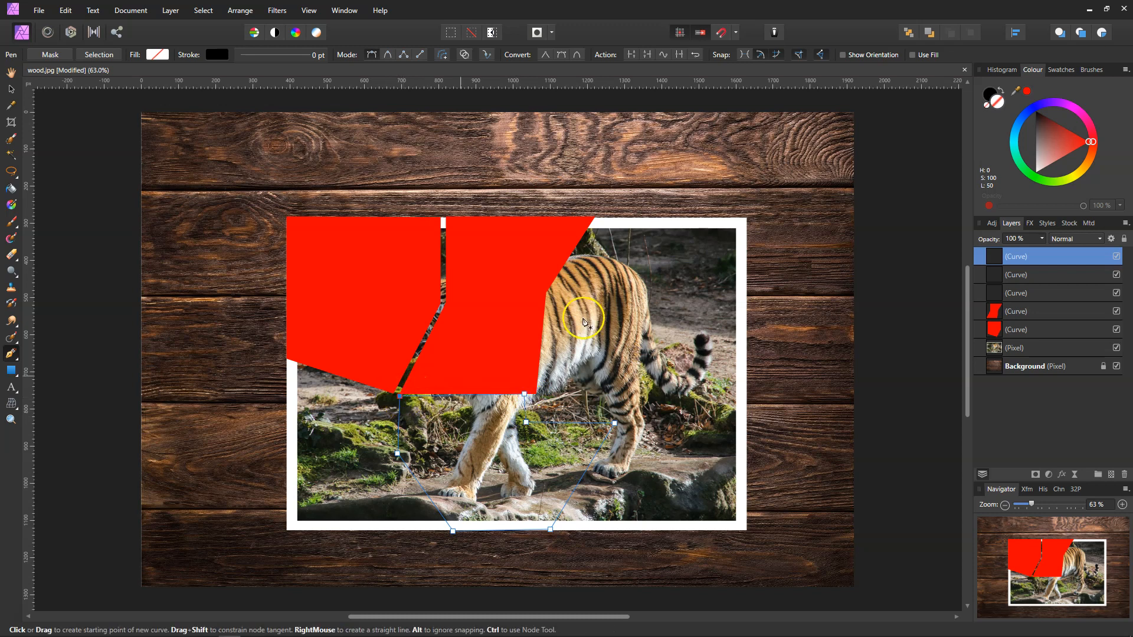
pyautogui.click(1027, 90)
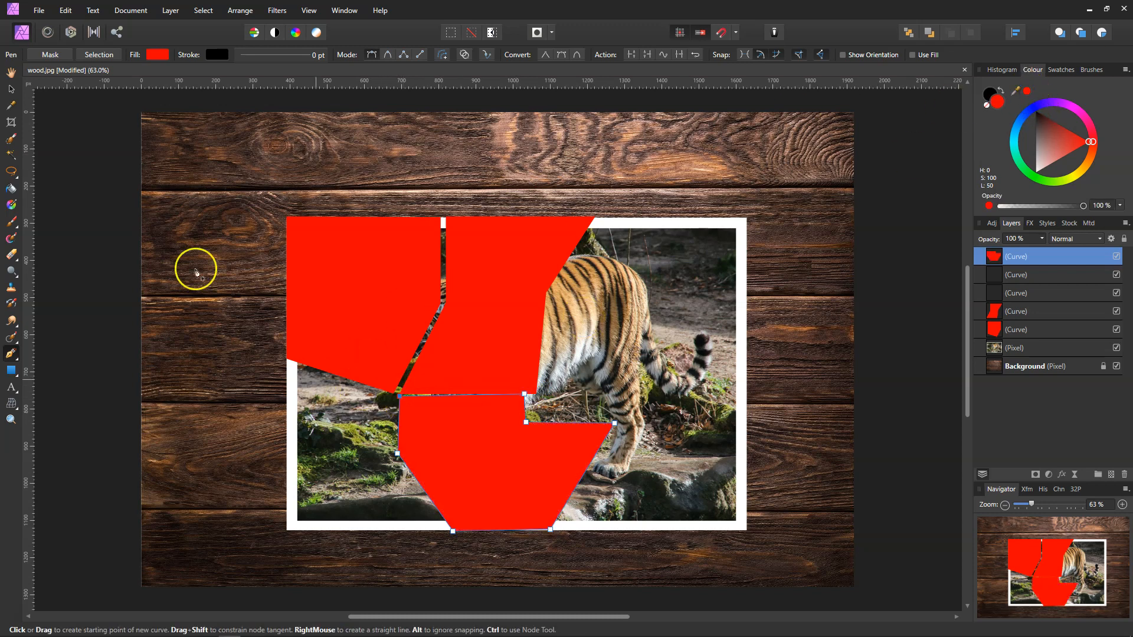
# Fill the unfilled lower-left and upper-right polygon outlines with the same red
pyautogui.click(11, 94)
pyautogui.click(297, 435)
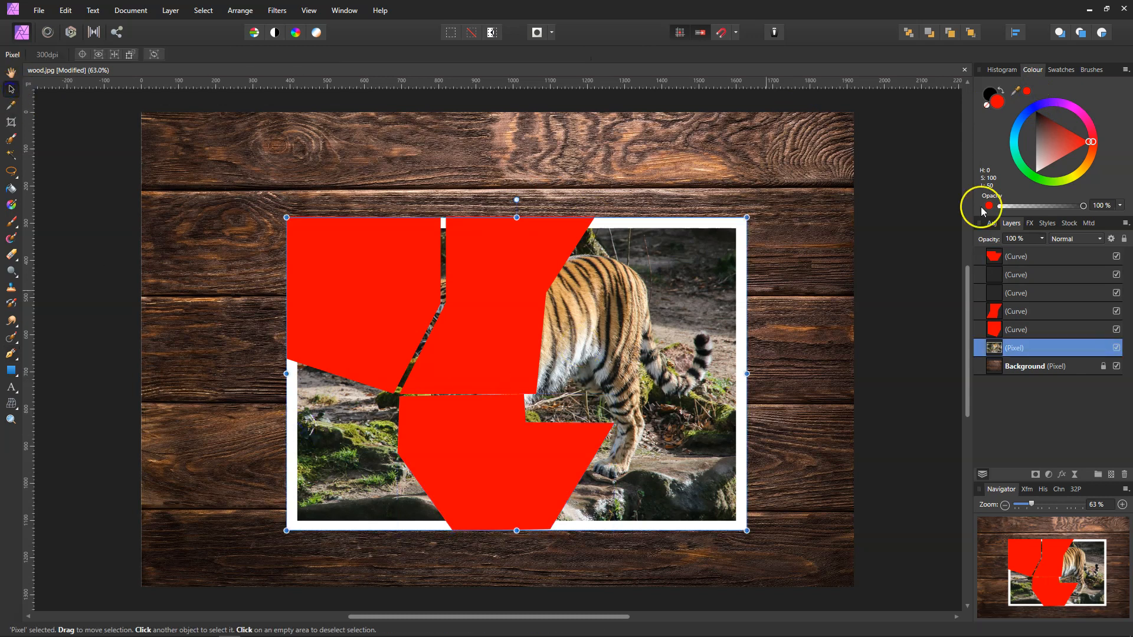
pyautogui.click(356, 533)
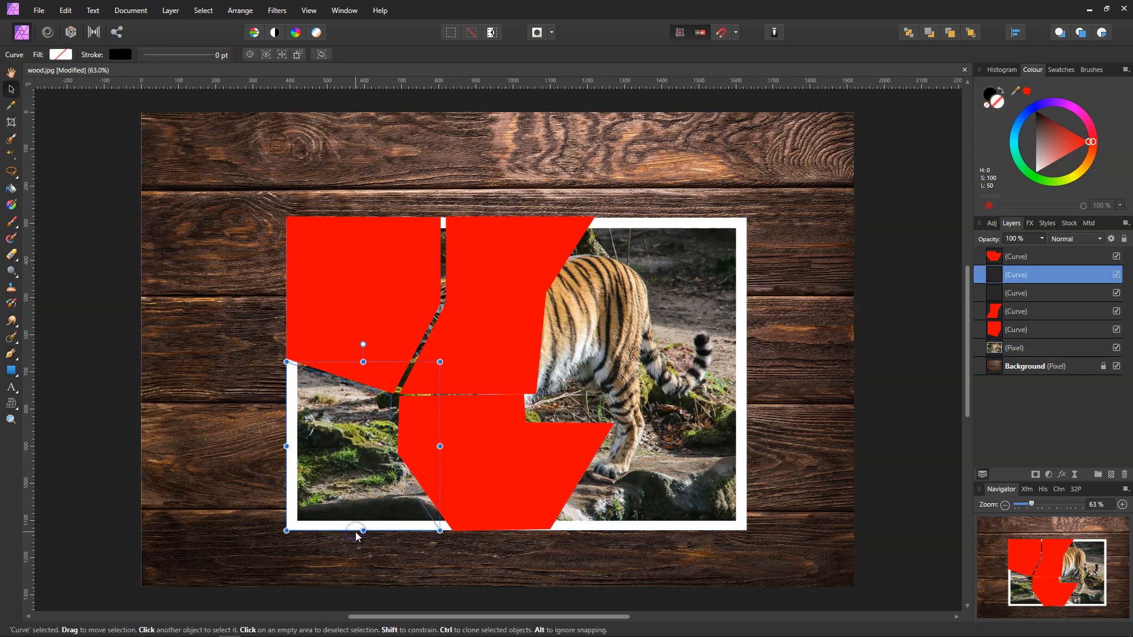
pyautogui.click(1027, 91)
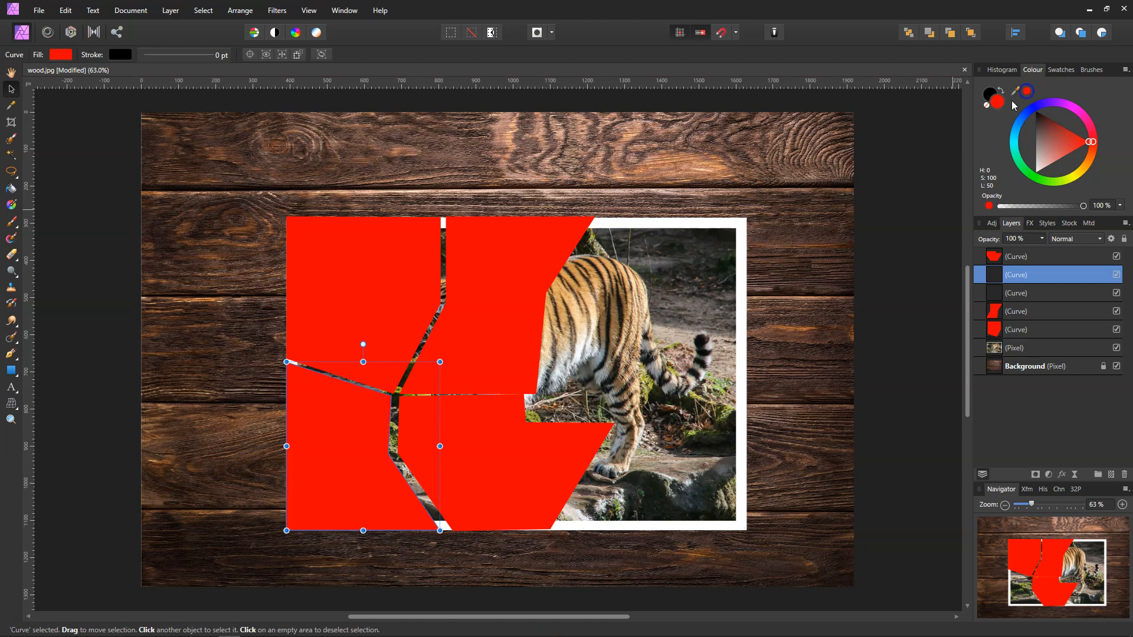
pyautogui.click(629, 269)
pyautogui.click(627, 220)
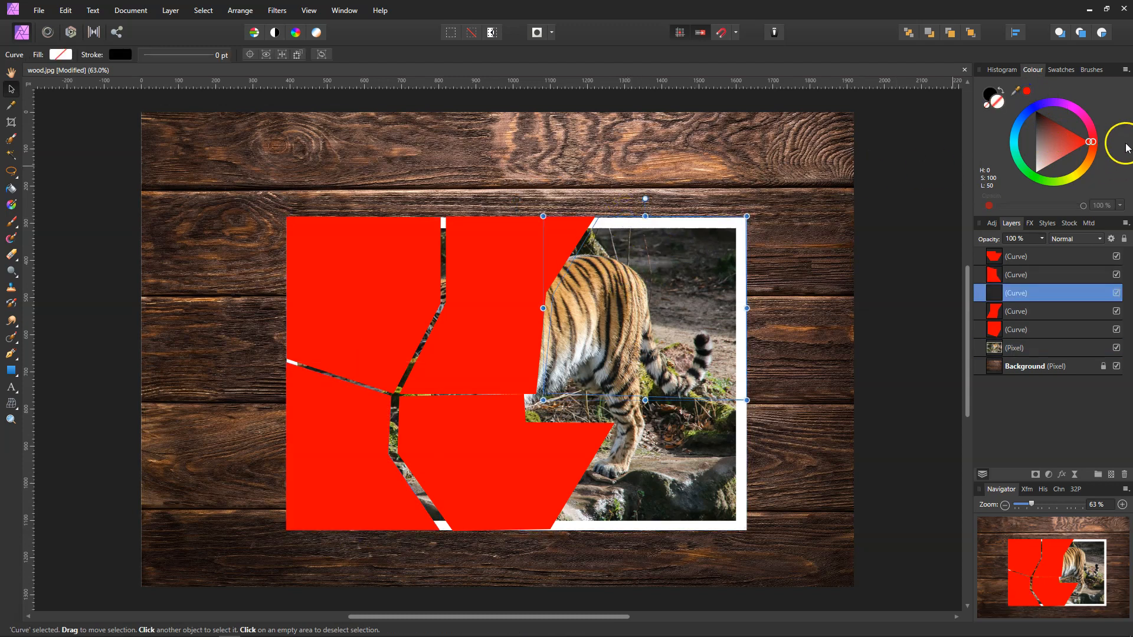
pyautogui.click(1026, 91)
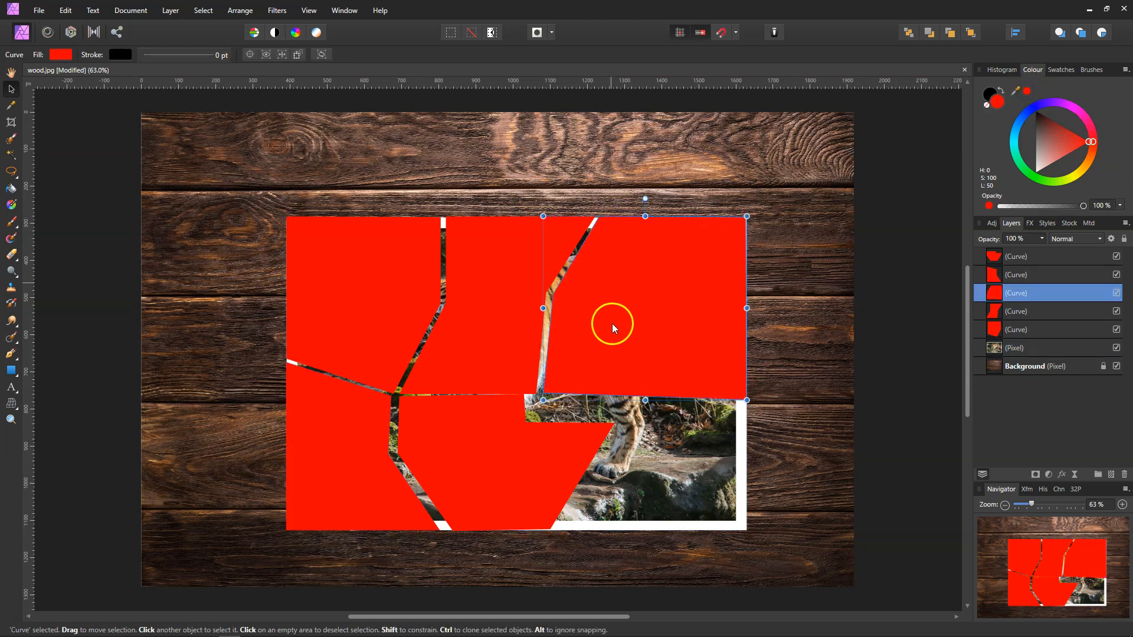
# Draw a sixth closed polygon over the photo's lower-right corner with the Pen Tool, following the notch of the neighbouring piece, and fill it red
pyautogui.click(10, 355)
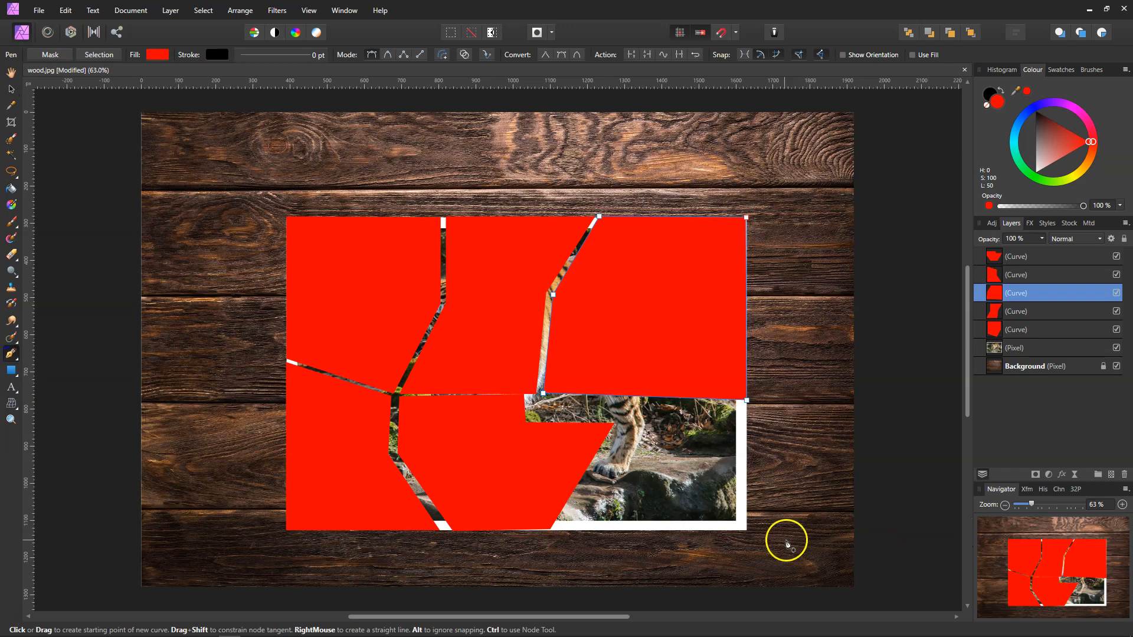
pyautogui.click(747, 530)
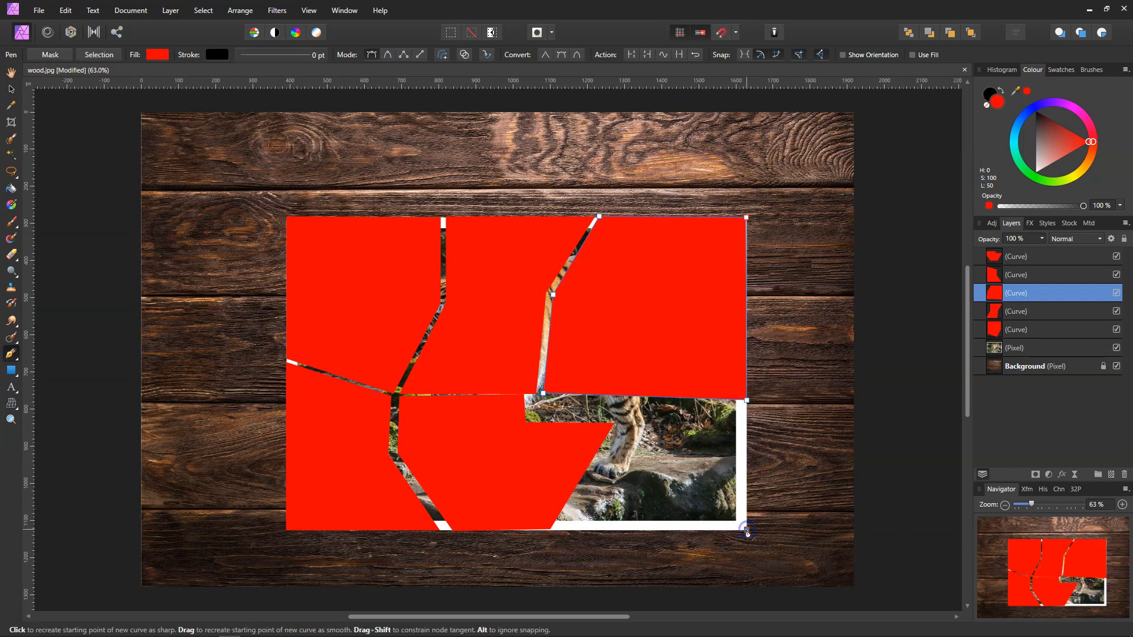
pyautogui.click(555, 530)
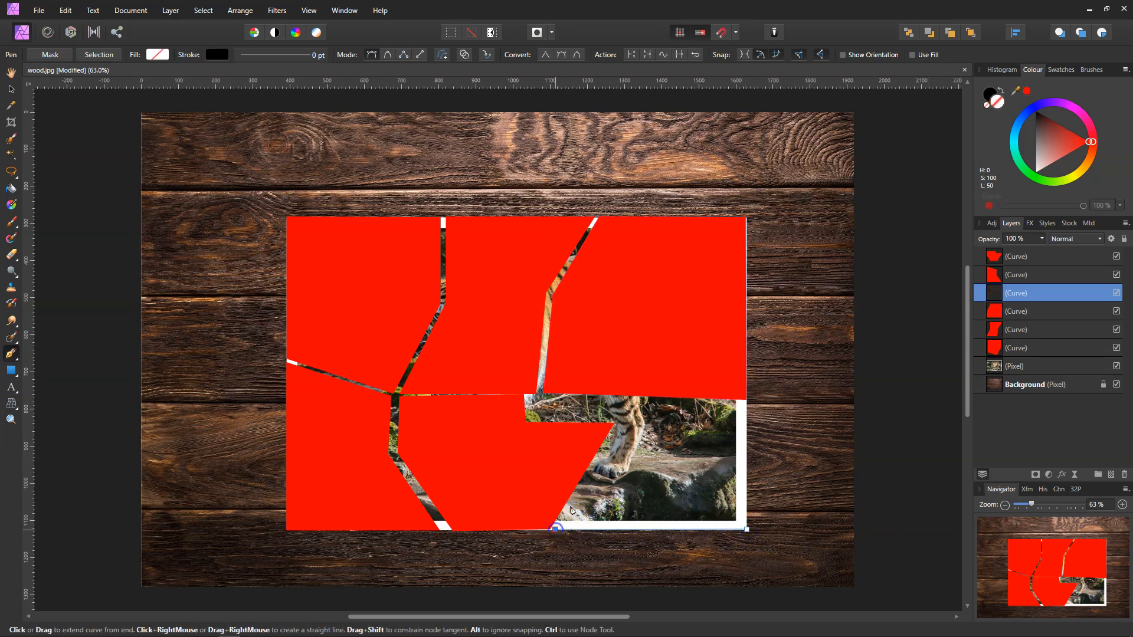
pyautogui.click(620, 421)
pyautogui.click(529, 398)
pyautogui.click(747, 401)
pyautogui.click(748, 529)
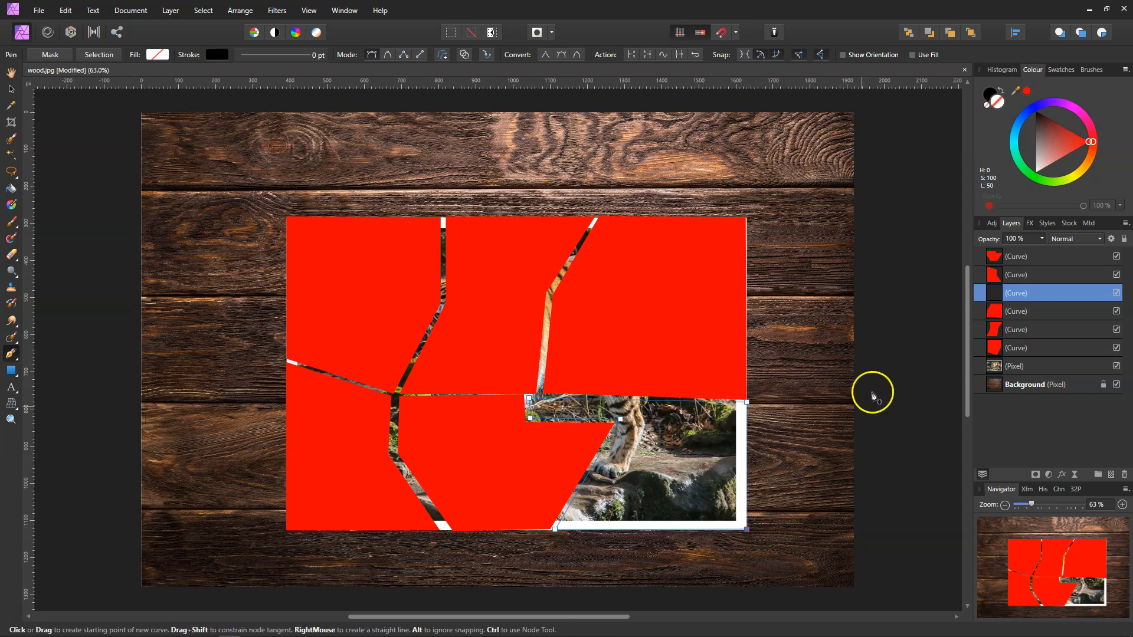
pyautogui.click(1027, 91)
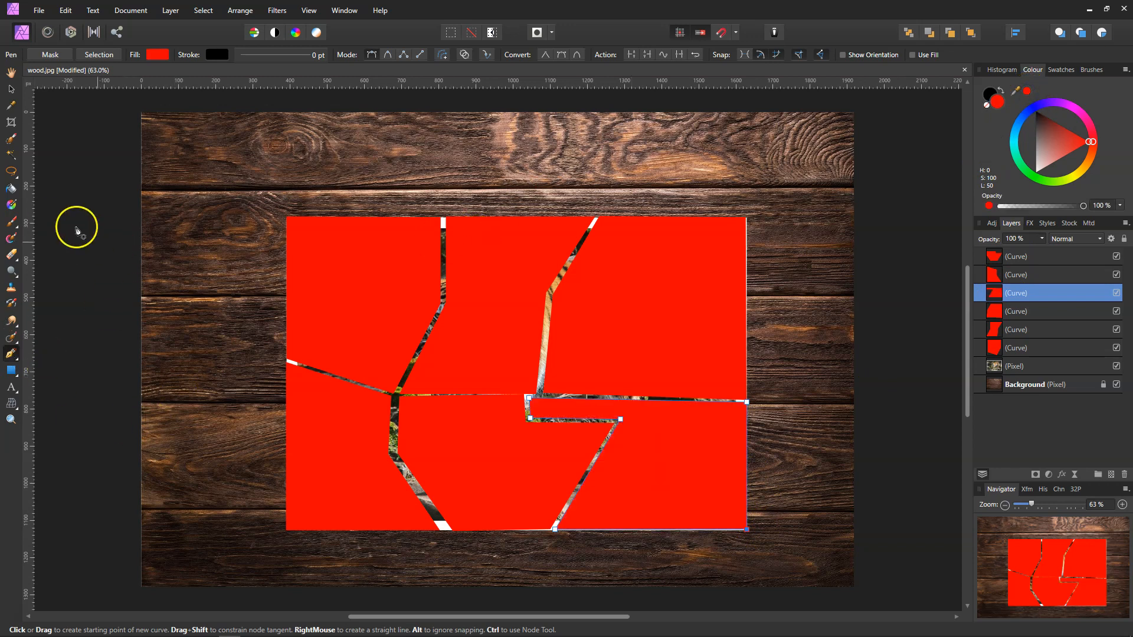
# With the Node Tool, shift the left-side nodes of the upper-right piece slightly toward the upper-middle piece to narrow the gap
pyautogui.click(12, 90)
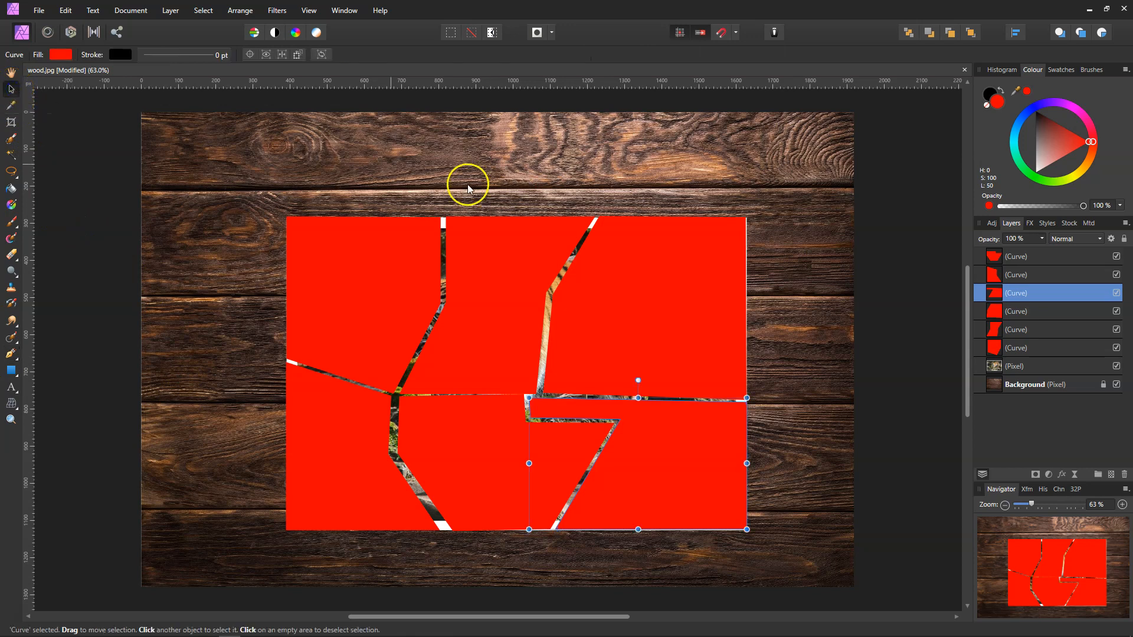
pyautogui.click(13, 355)
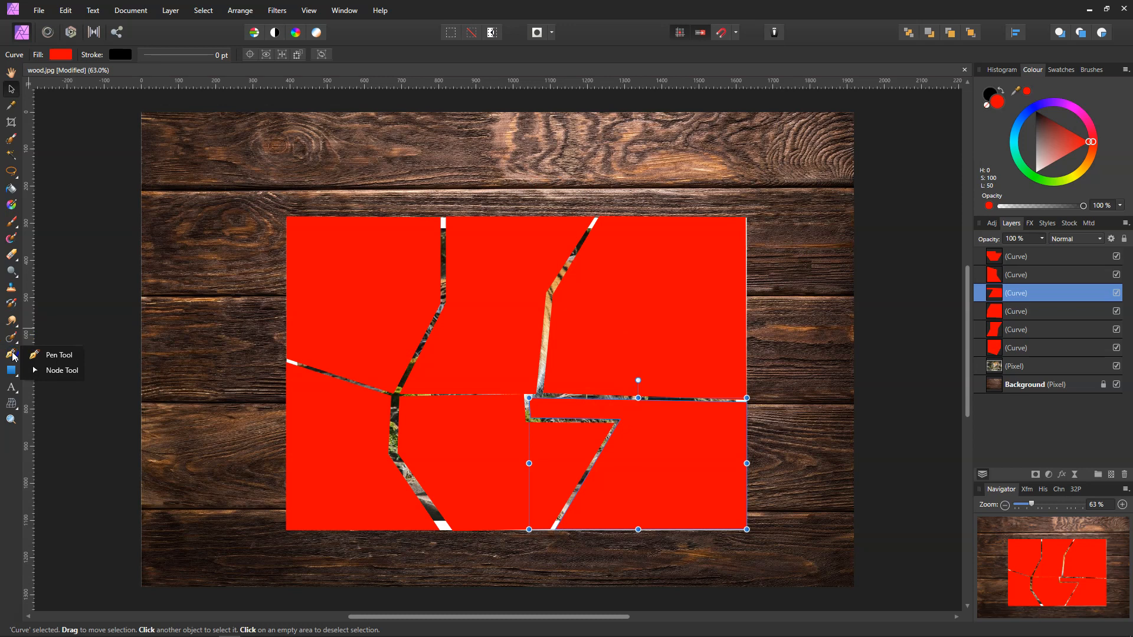
pyautogui.click(47, 370)
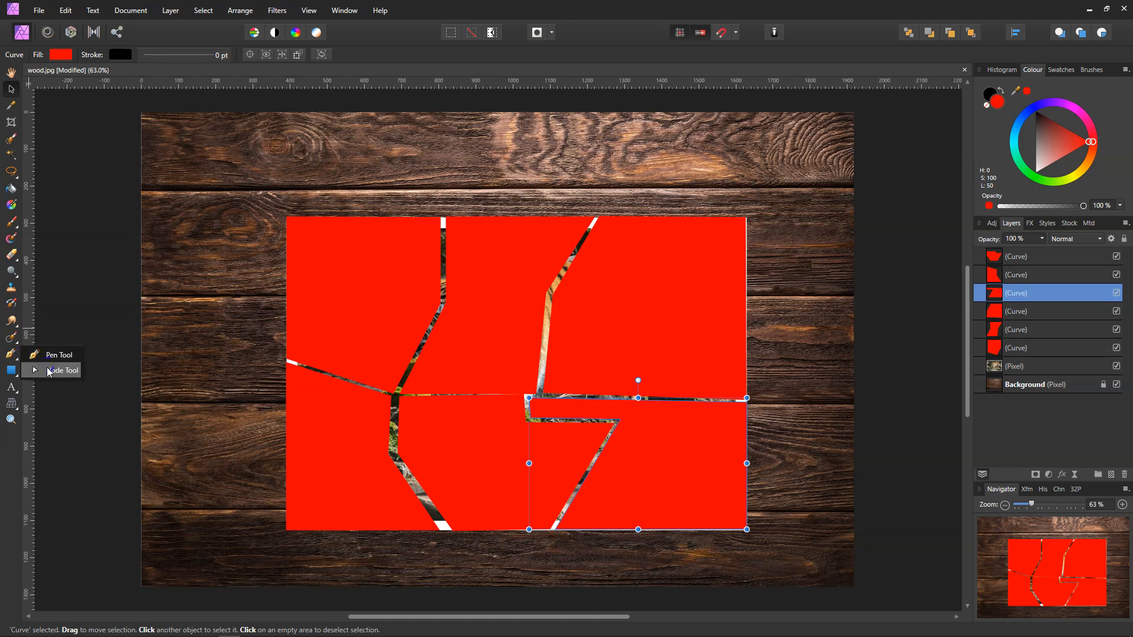
pyautogui.click(628, 300)
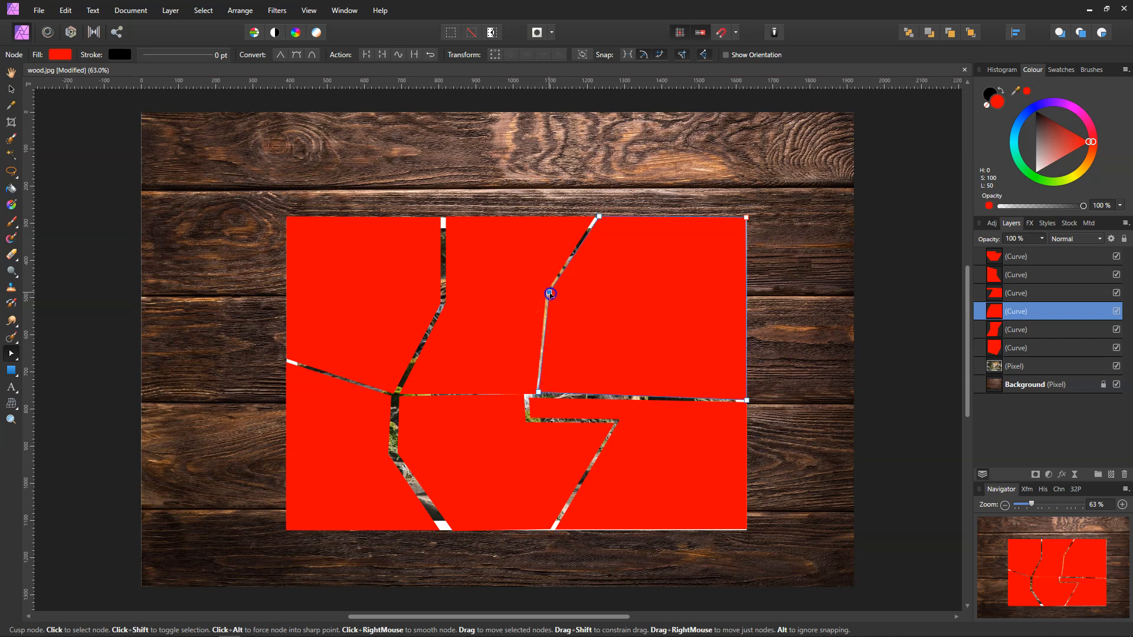
# Adjust the lower-right piece's nodes around the notch to narrow the gap to the lower-middle piece
pyautogui.click(548, 414)
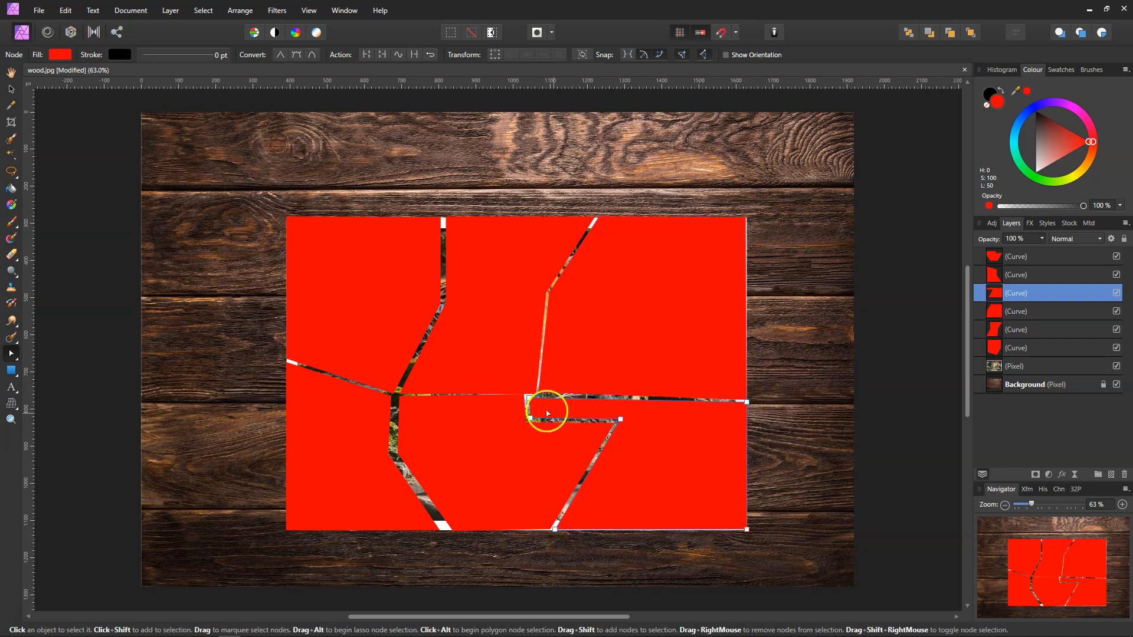
pyautogui.click(527, 398)
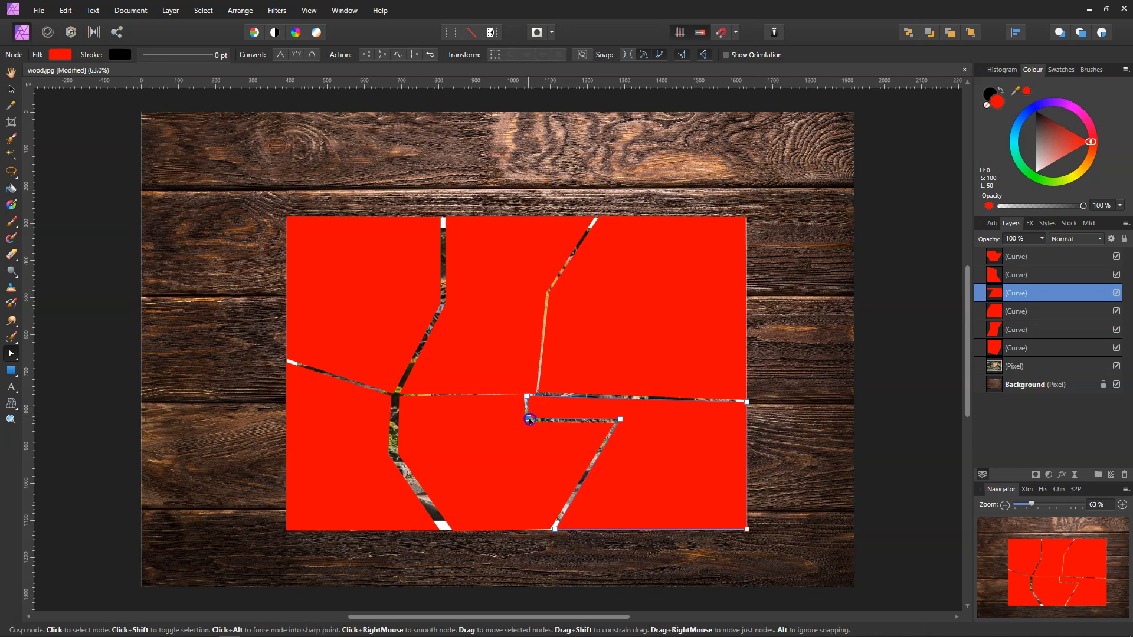
pyautogui.click(620, 419)
pyautogui.keyDown('shift'); pyautogui.click(529, 418); pyautogui.keyUp('shift')
# Move the lower-middle piece's bottom and left-side nodes outward to narrow the gaps to its neighbouring pieces
pyautogui.click(544, 530)
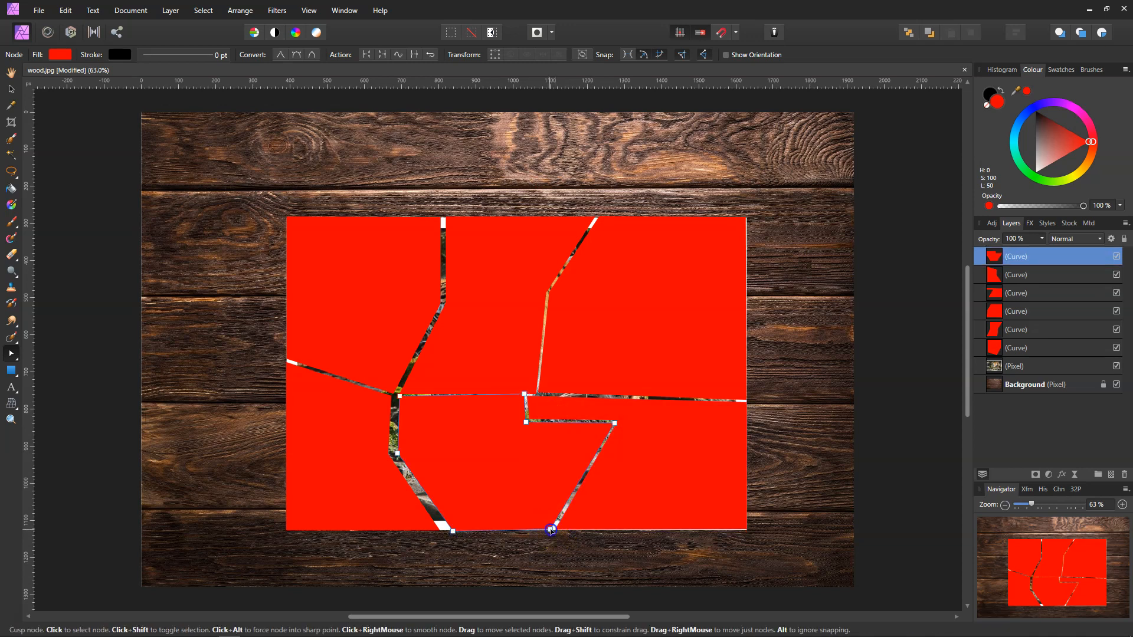
pyautogui.click(553, 531)
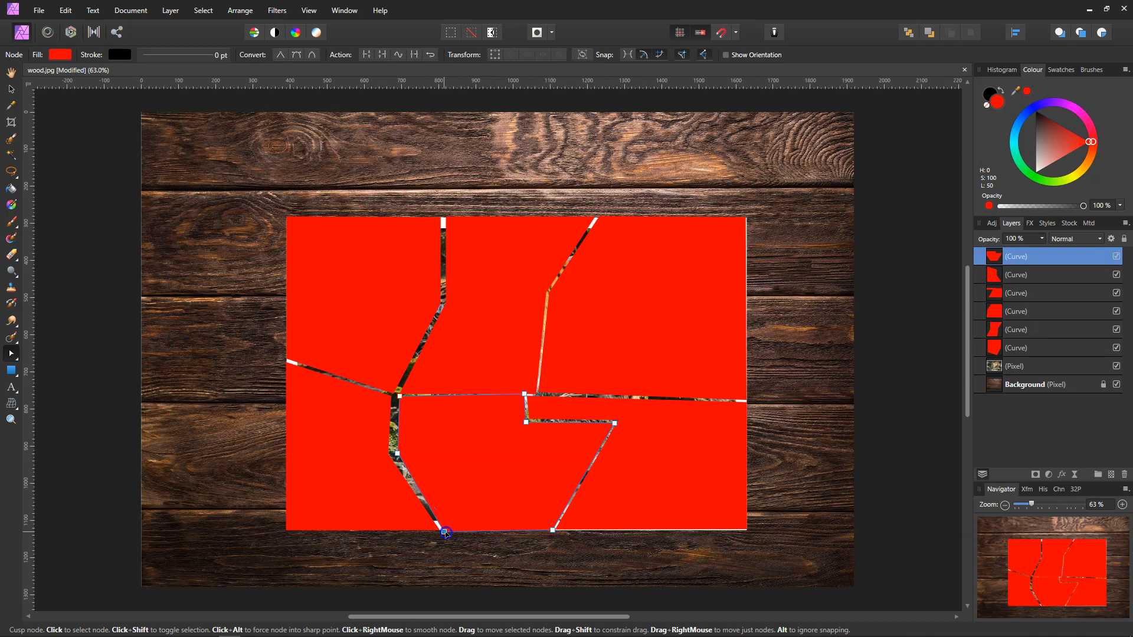
pyautogui.click(399, 455)
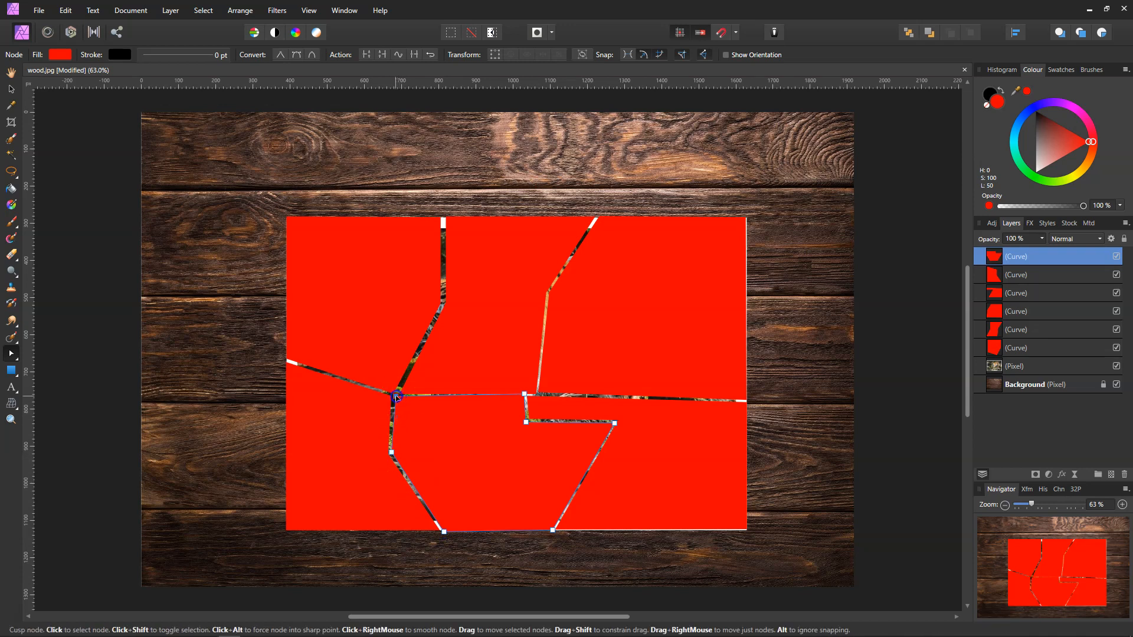
# Nudge the upper-middle piece's left-side nodes and the lower-left piece's upper-right node to even out the remaining gaps
pyautogui.click(469, 379)
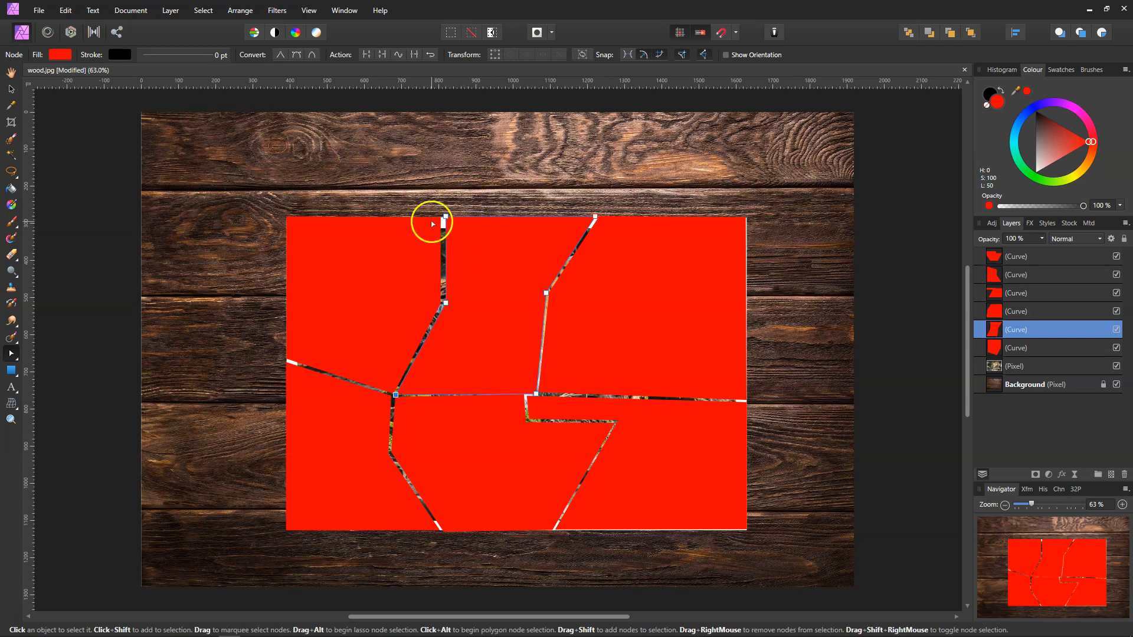
pyautogui.click(446, 303)
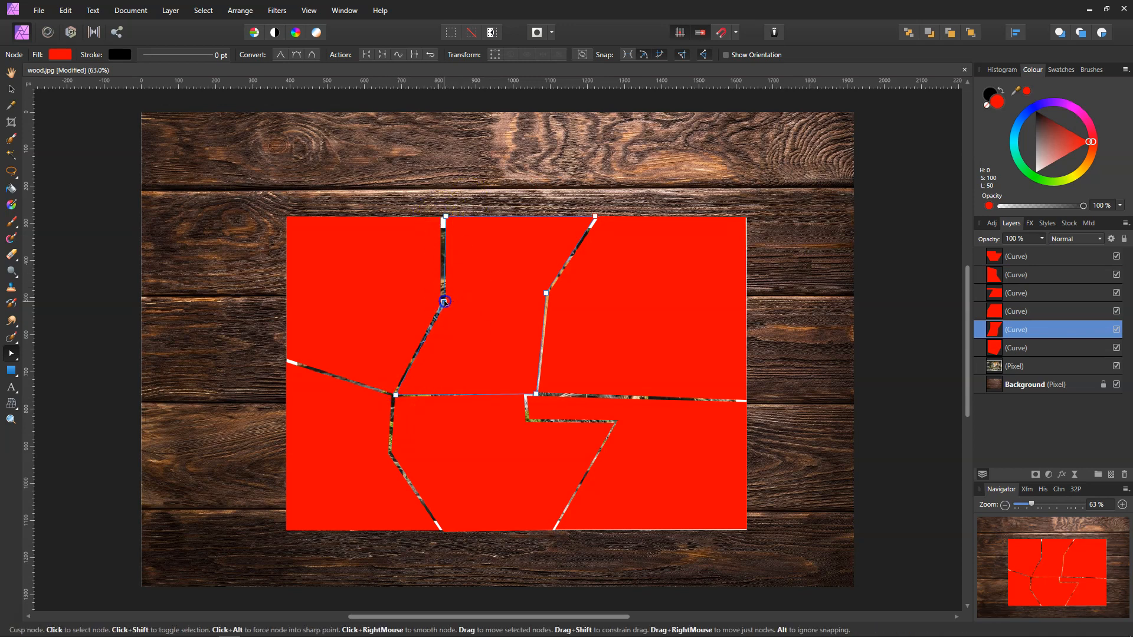
pyautogui.click(445, 218)
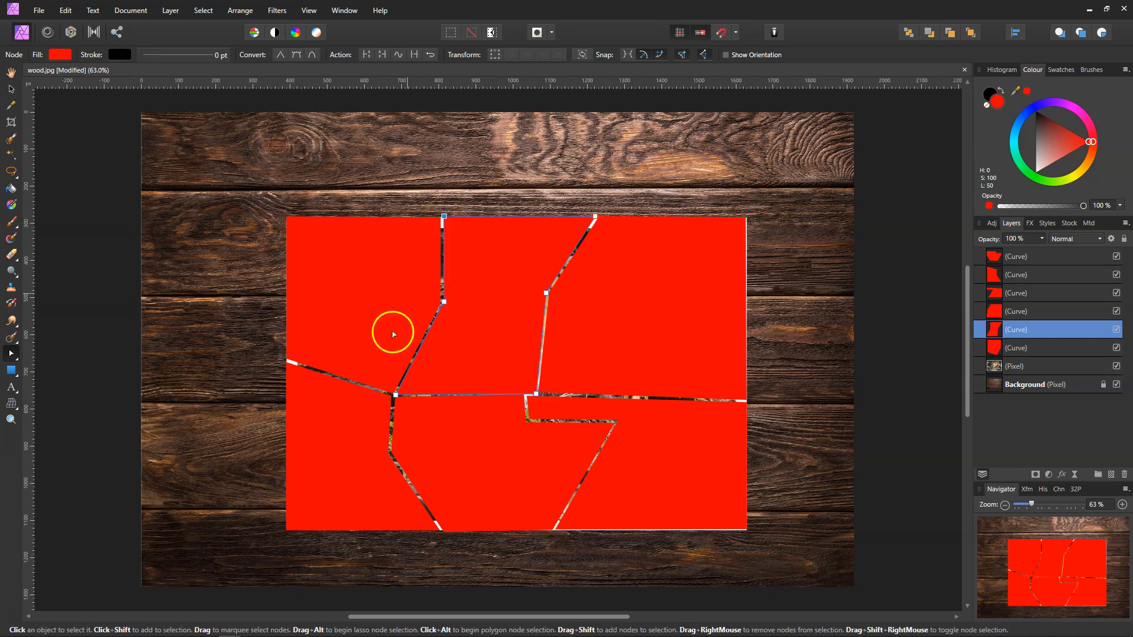
pyautogui.click(368, 420)
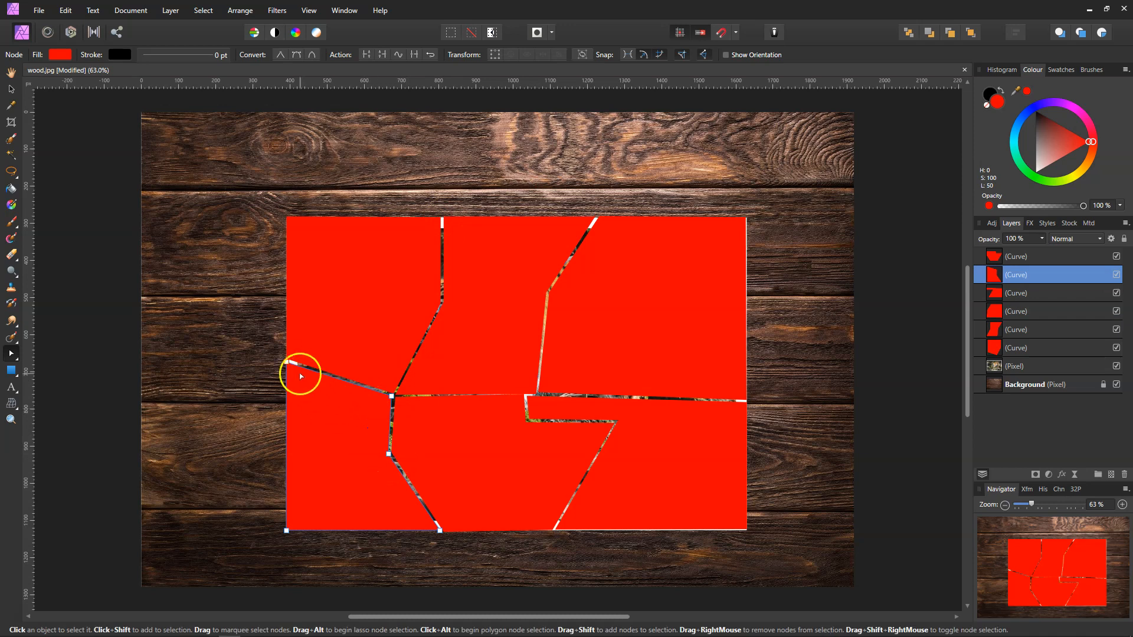
pyautogui.click(393, 397)
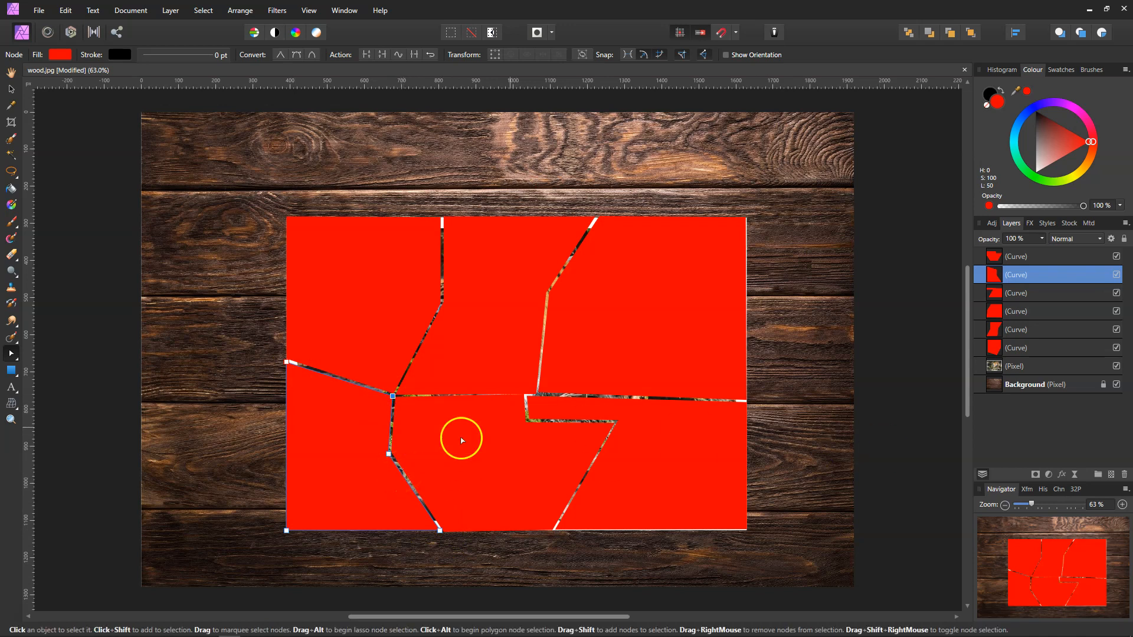
# Duplicate the tiger photo layer five times so each of the six red pieces has its own copy
pyautogui.press('v')
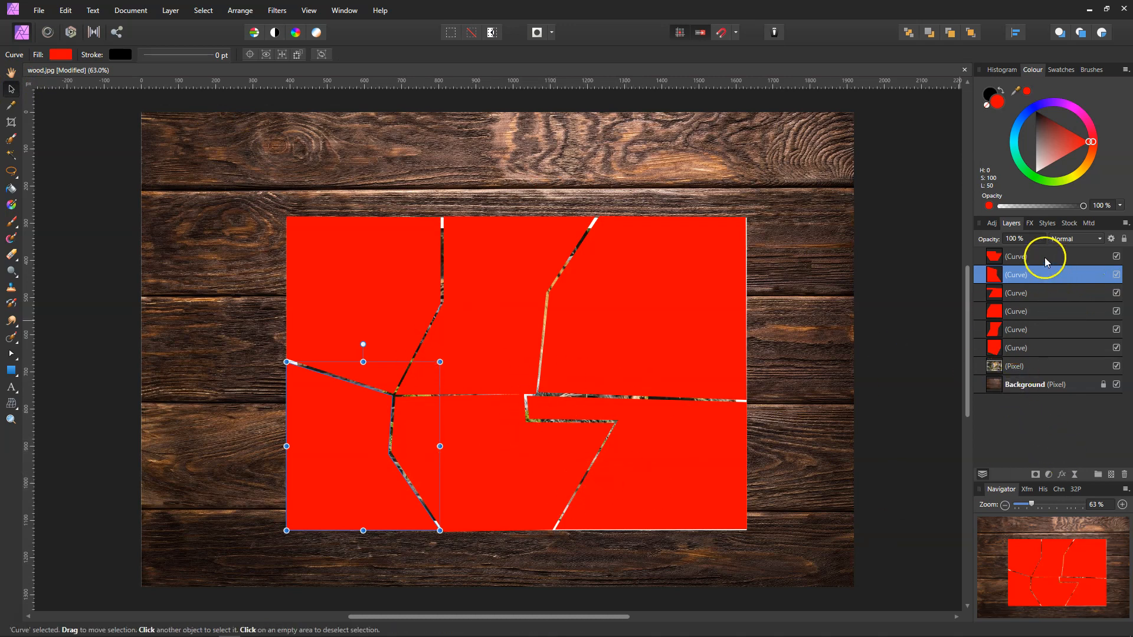
pyautogui.click(1017, 366)
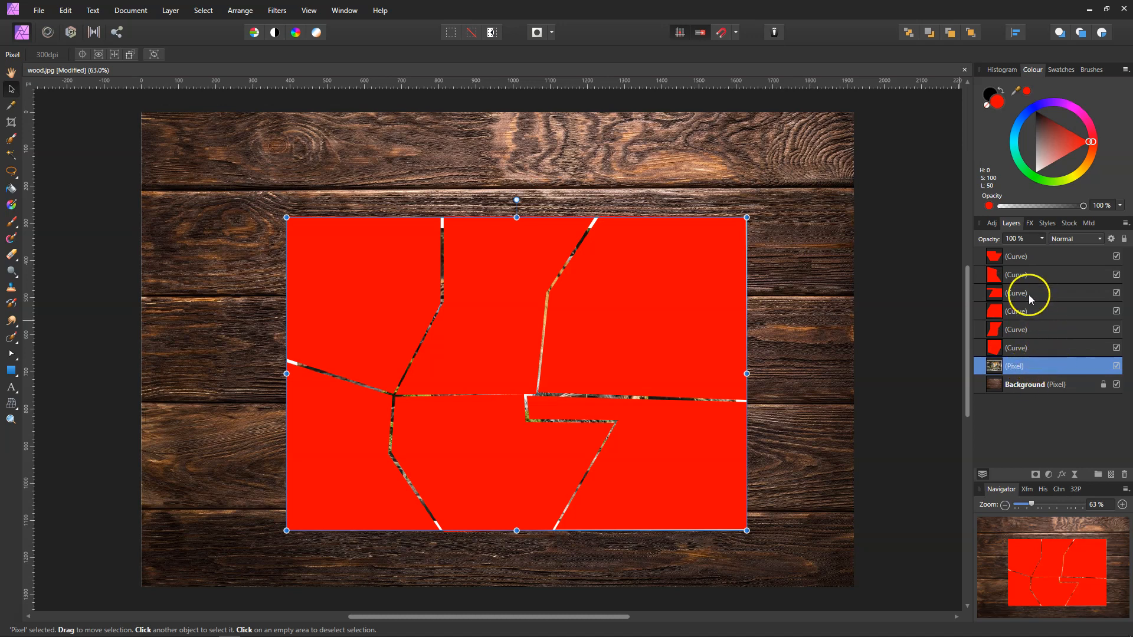
pyautogui.rightClick(1027, 367)
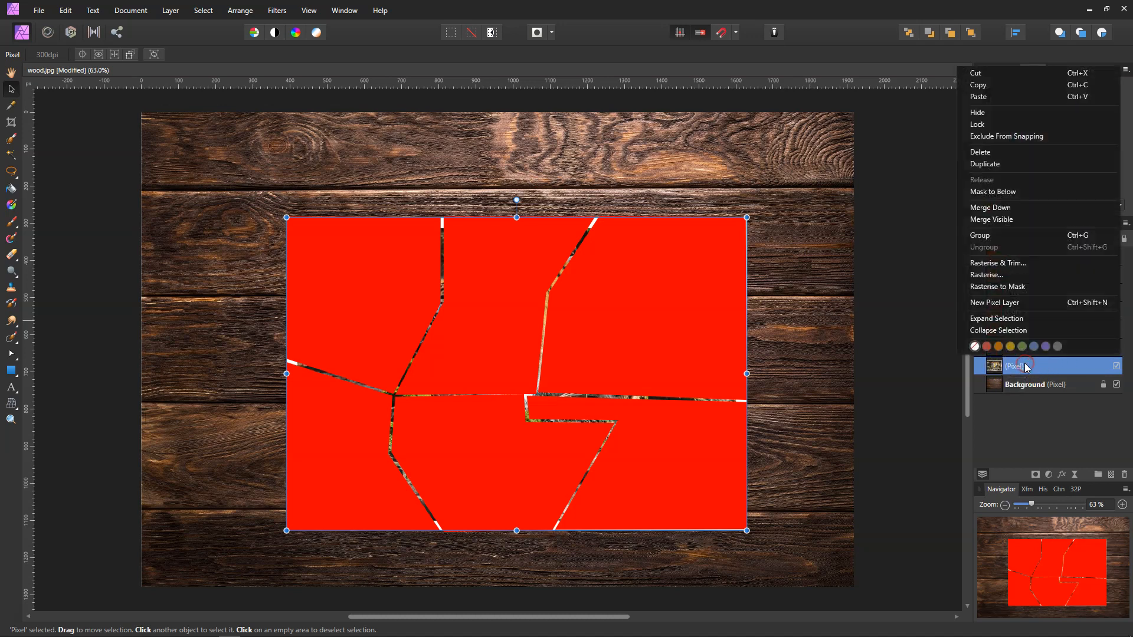
pyautogui.click(1000, 164)
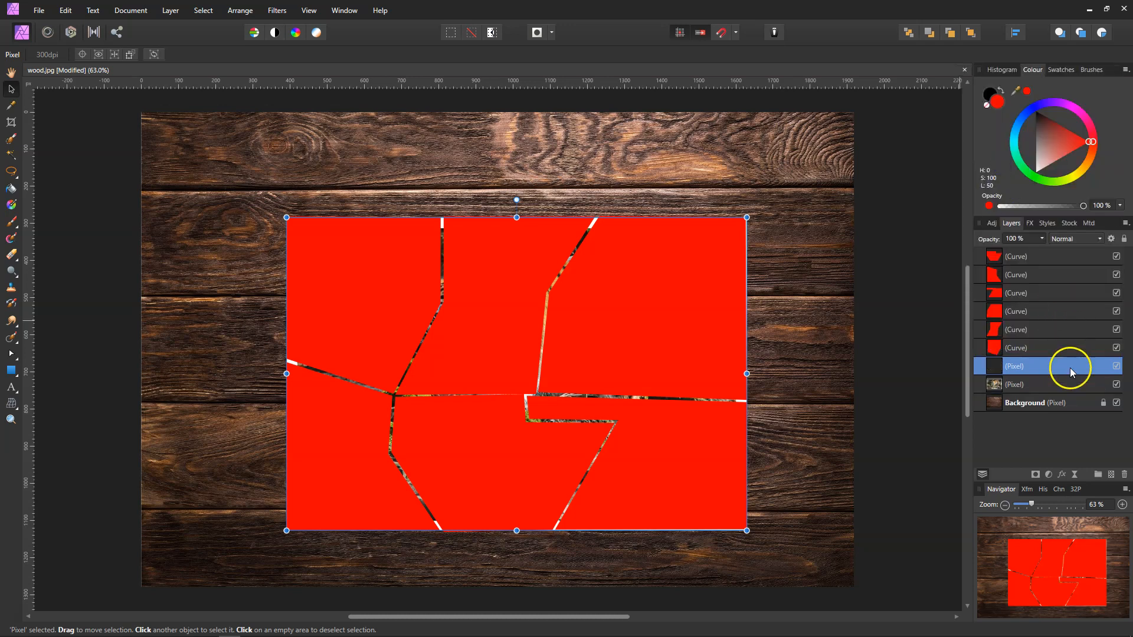
pyautogui.rightClick(1025, 367)
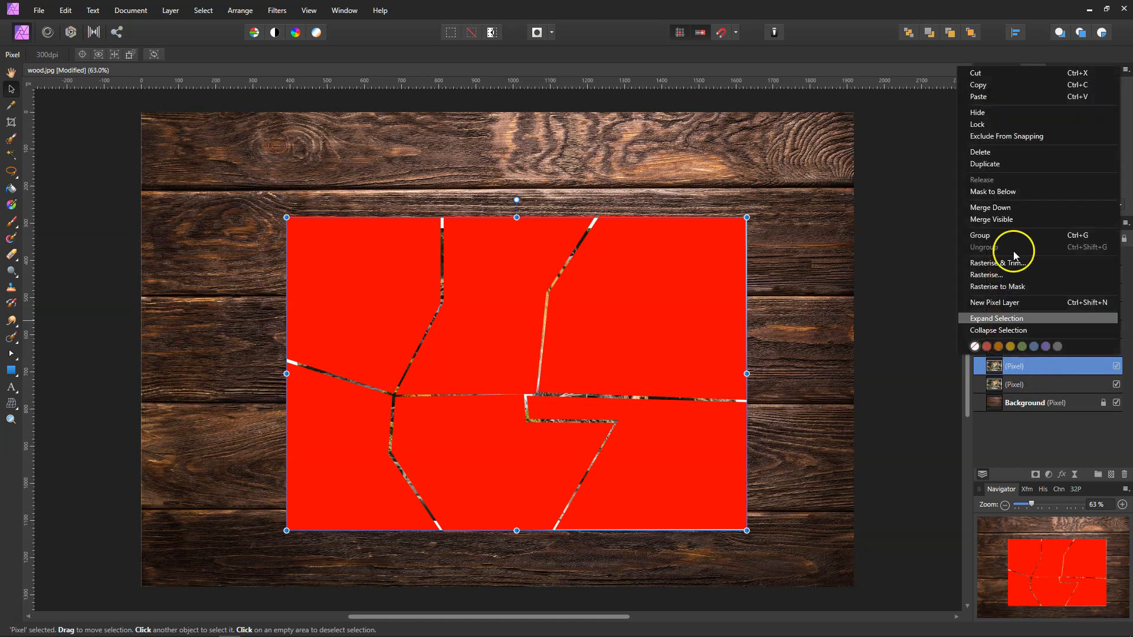
pyautogui.click(1002, 164)
pyautogui.rightClick(1023, 367)
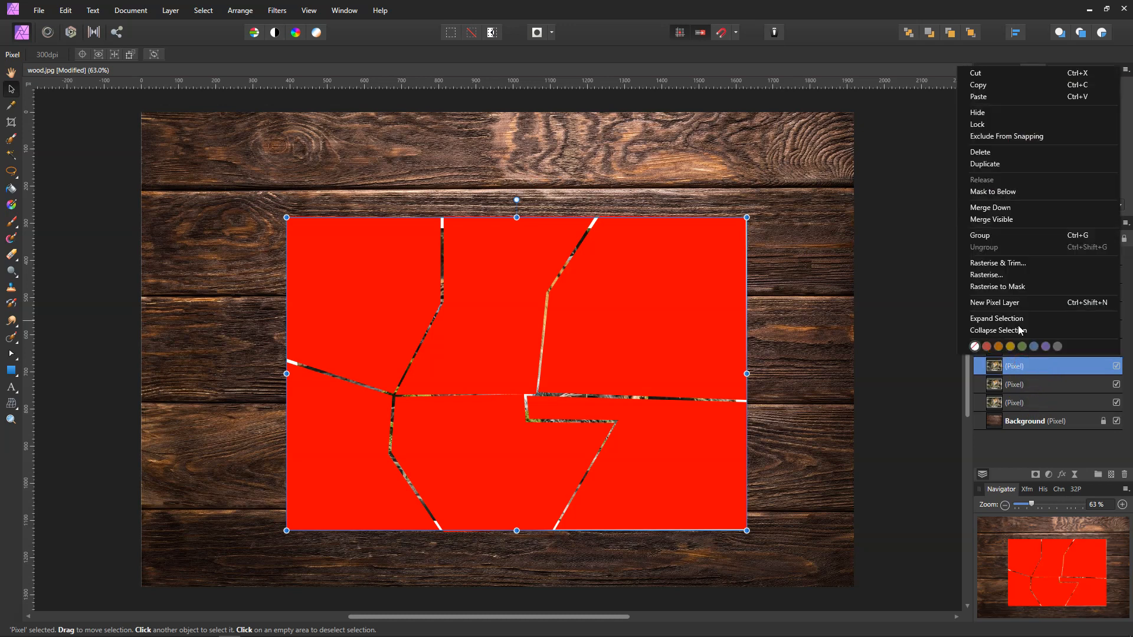
pyautogui.click(1000, 165)
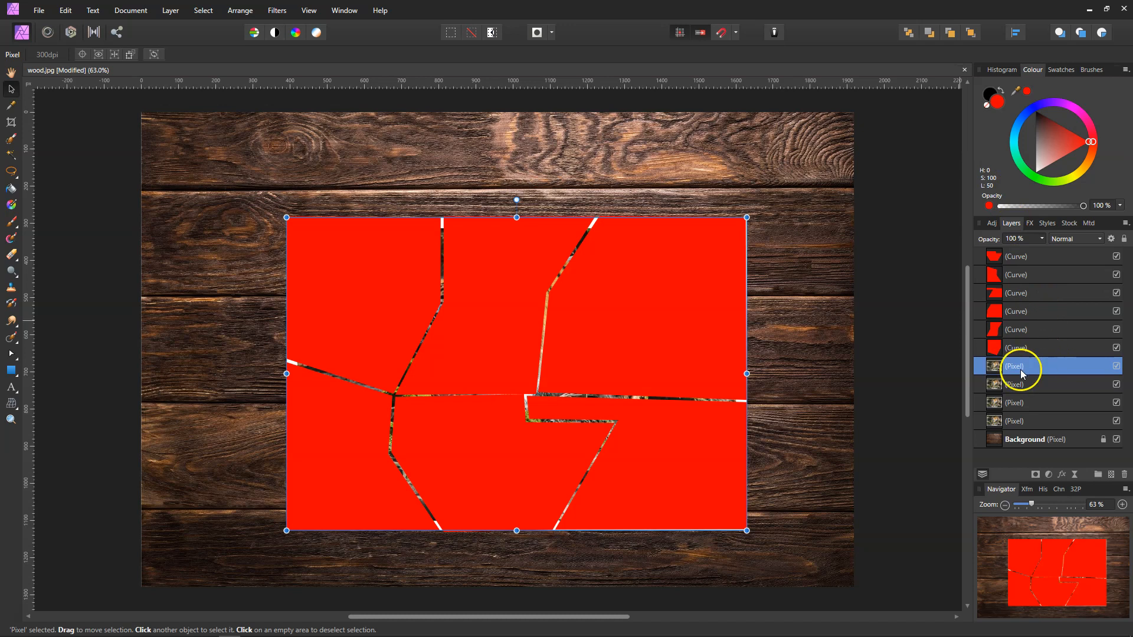
pyautogui.rightClick(1021, 368)
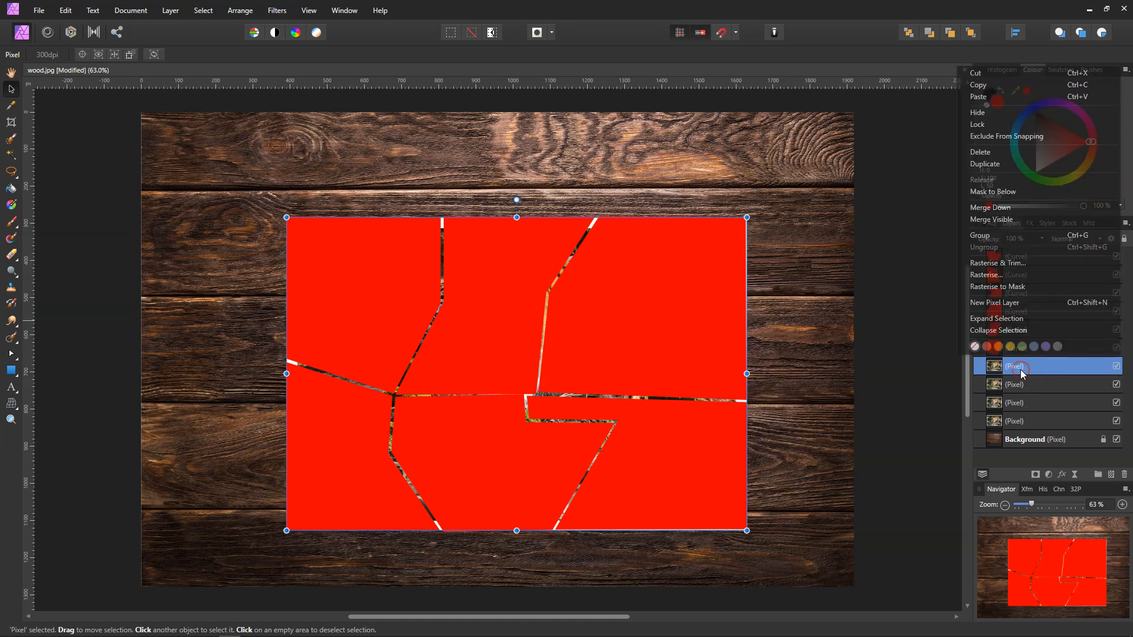
pyautogui.click(1001, 165)
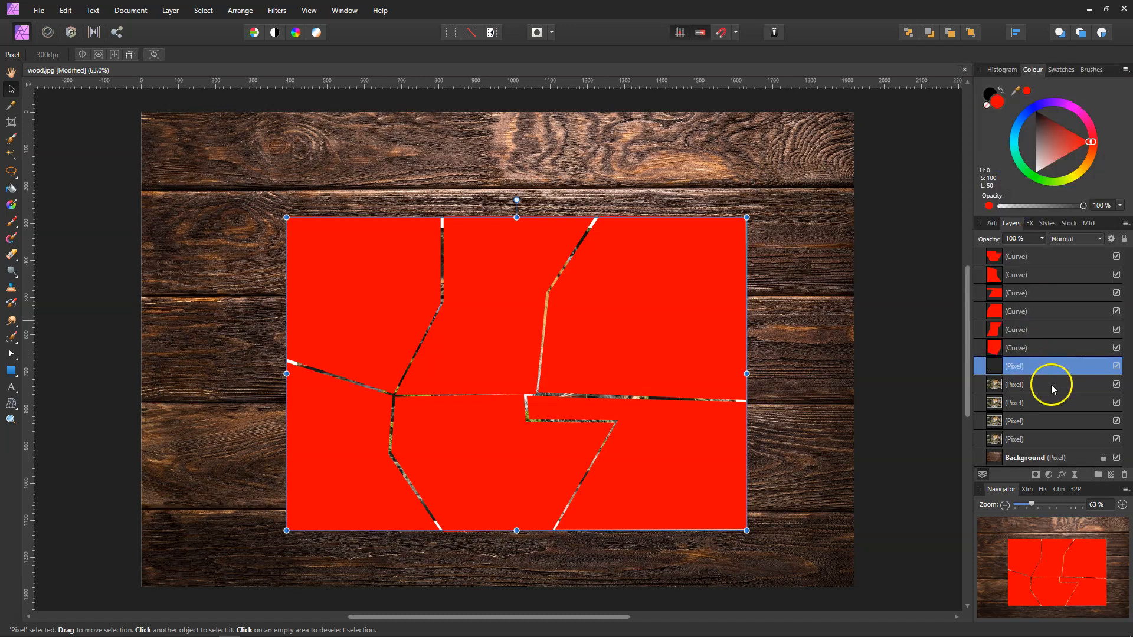
pyautogui.rightClick(1024, 367)
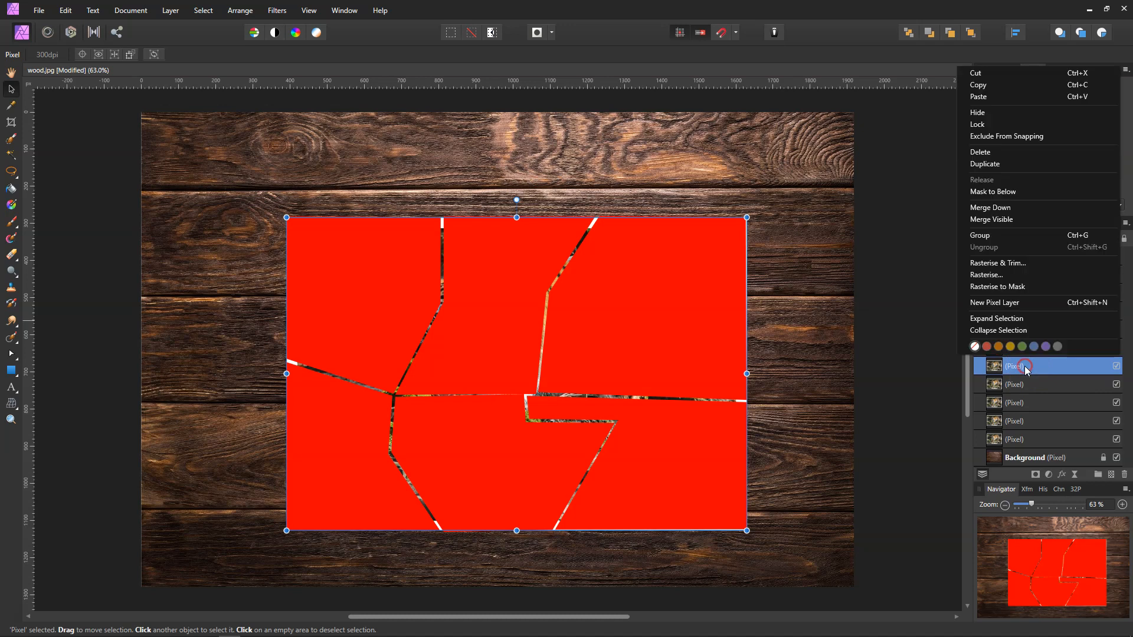
pyautogui.click(998, 164)
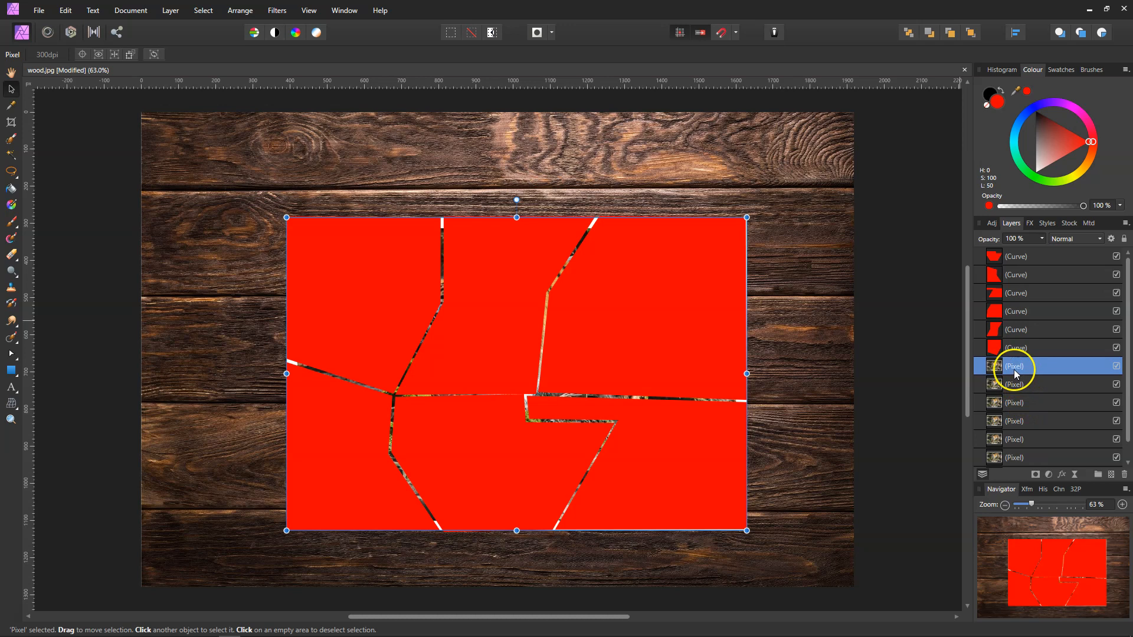
# Nest one tiger photo layer inside each of the six red curve layers so the photo is clipped to the pieces
pyautogui.moveTo(1010, 367); pyautogui.dragTo(1012, 267)
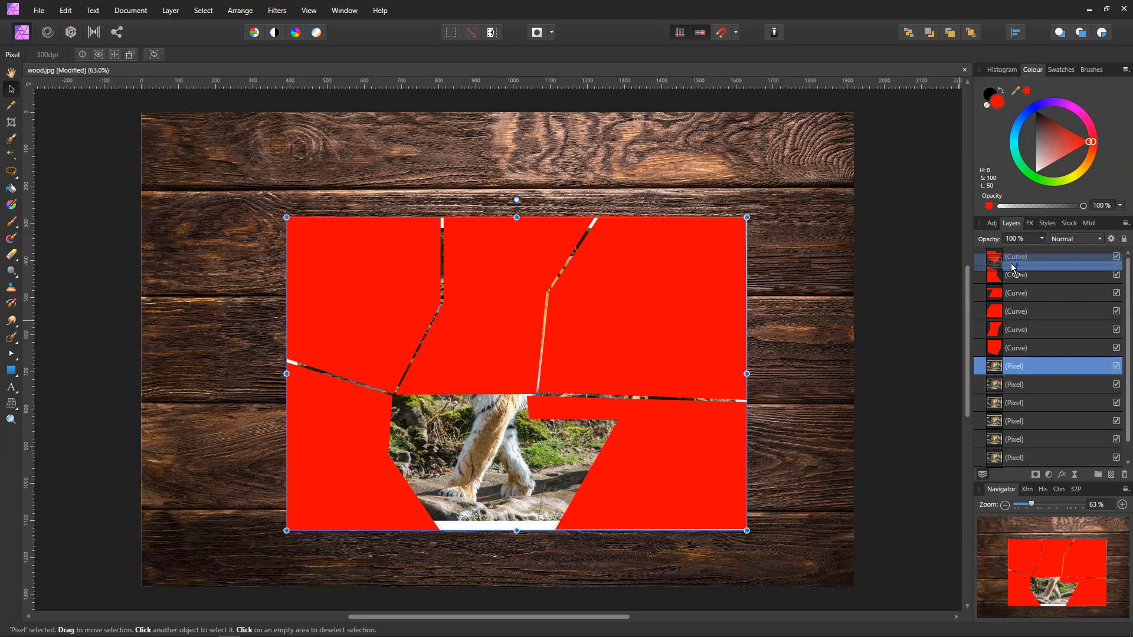
pyautogui.moveTo(1013, 267); pyautogui.dragTo(1023, 268)
pyautogui.moveTo(1022, 265); pyautogui.dragTo(1023, 265)
pyautogui.moveTo(1020, 368); pyautogui.dragTo(1025, 306)
pyautogui.moveTo(1019, 374)
pyautogui.mouseDown()
pyautogui.moveTo(1023, 322)
pyautogui.moveTo(1011, 372)
pyautogui.moveTo(1020, 341)
pyautogui.moveTo(1023, 359)
pyautogui.mouseUp()
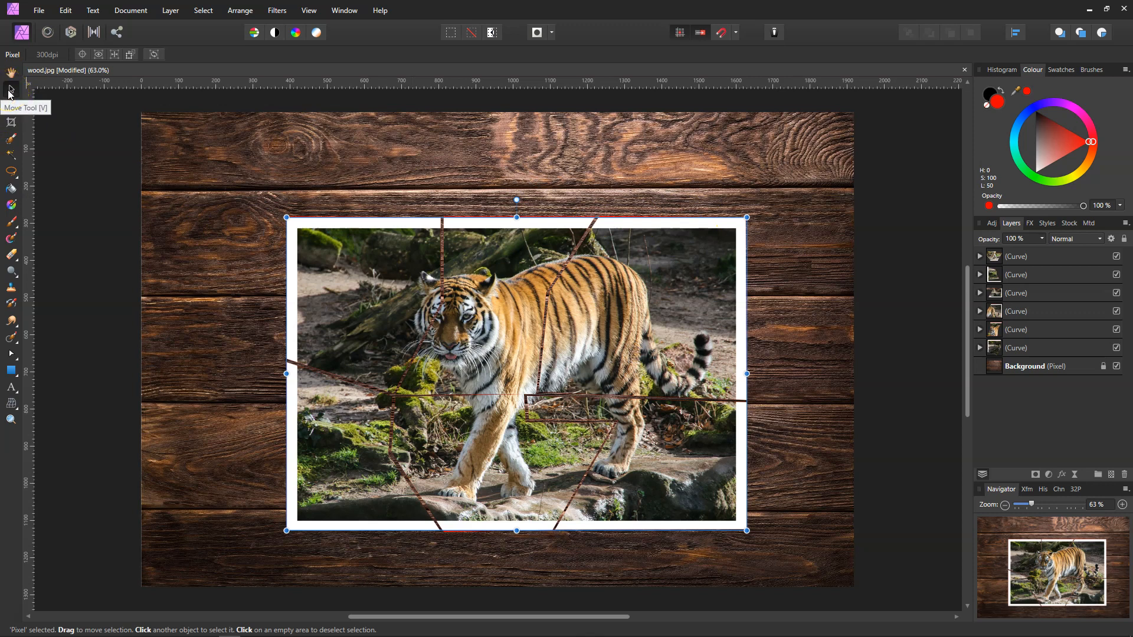
# With the Move Tool, shift the upper-right photo piece slightly up and to the right, away from its neighbours
pyautogui.click(645, 285)
pyautogui.click(646, 286)
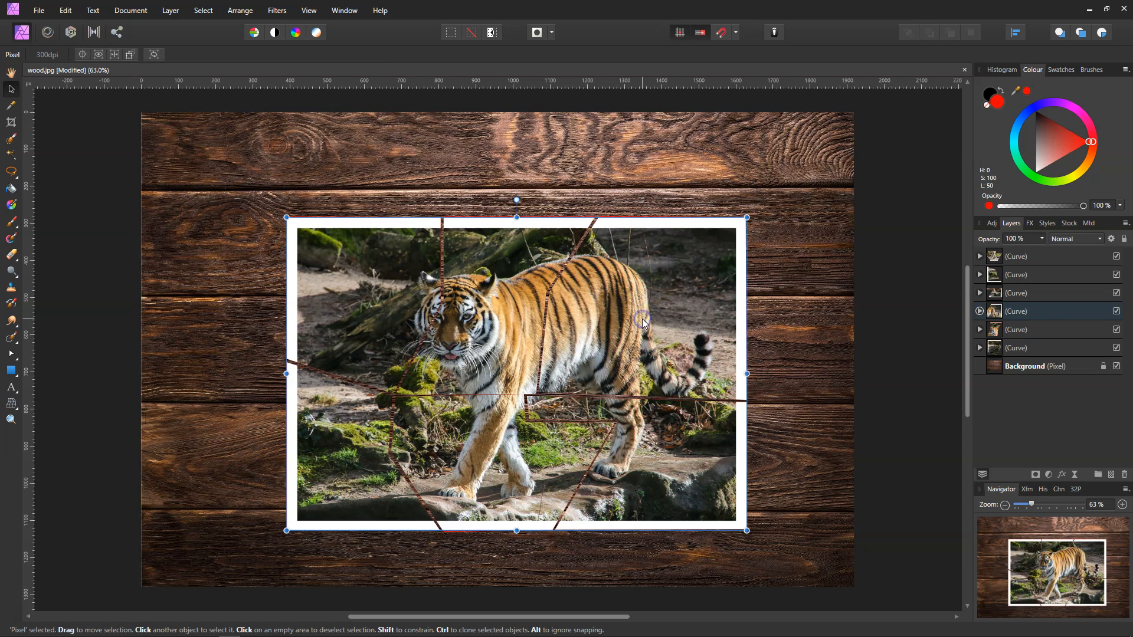
pyautogui.moveTo(644, 319); pyautogui.dragTo(680, 304)
pyautogui.click(974, 306)
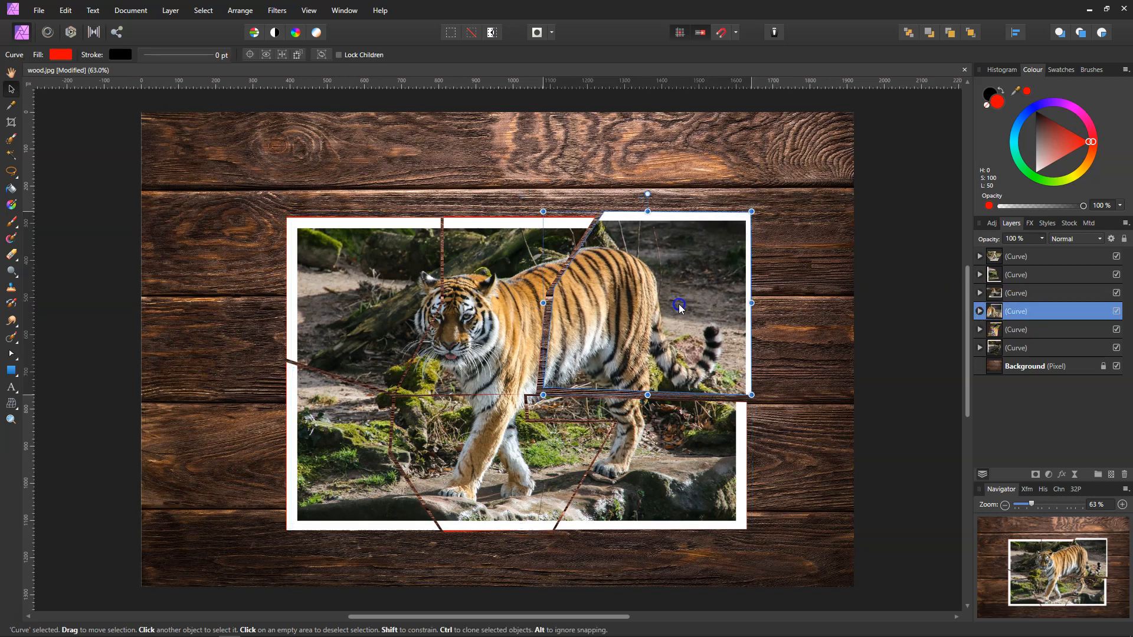
# Move the lower-middle photo piece slightly downward to open a gap beneath the upper pieces
pyautogui.click(671, 431)
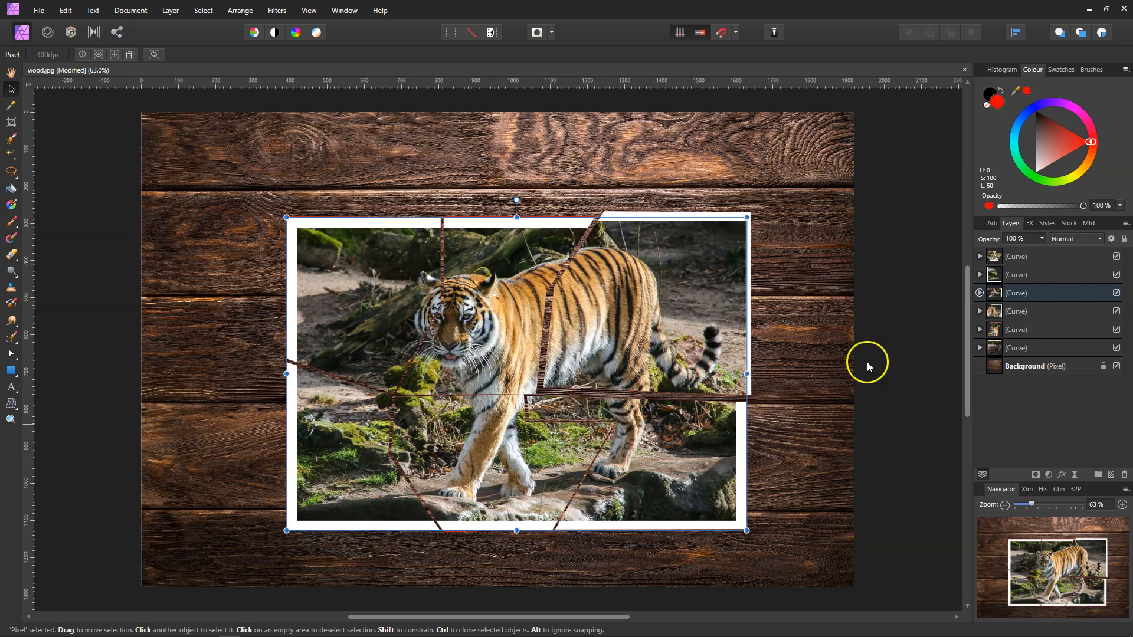
pyautogui.click(1018, 258)
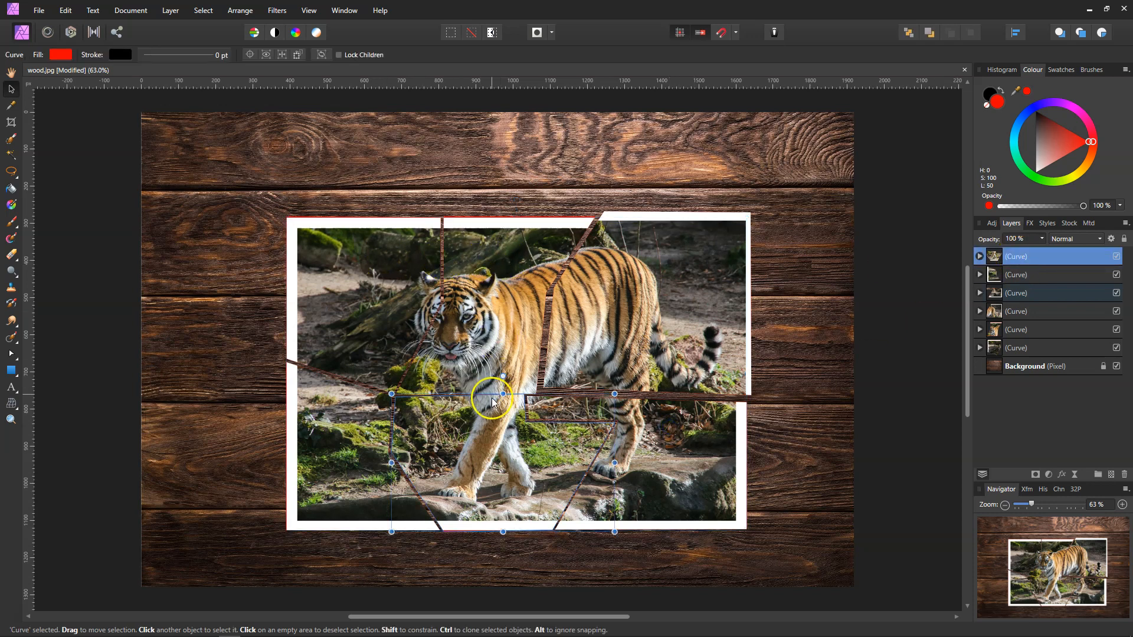
pyautogui.moveTo(487, 435); pyautogui.dragTo(488, 440)
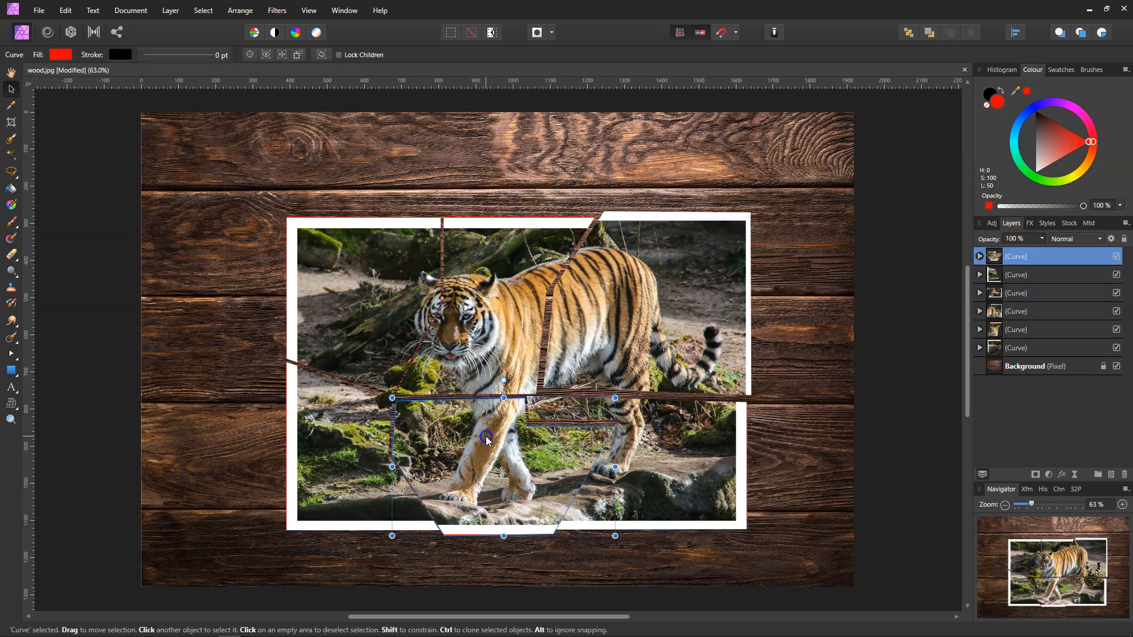
# Shift the upper-left, lower-left and upper-middle photo pieces slightly outward to widen the gaps between them
pyautogui.click(1009, 276)
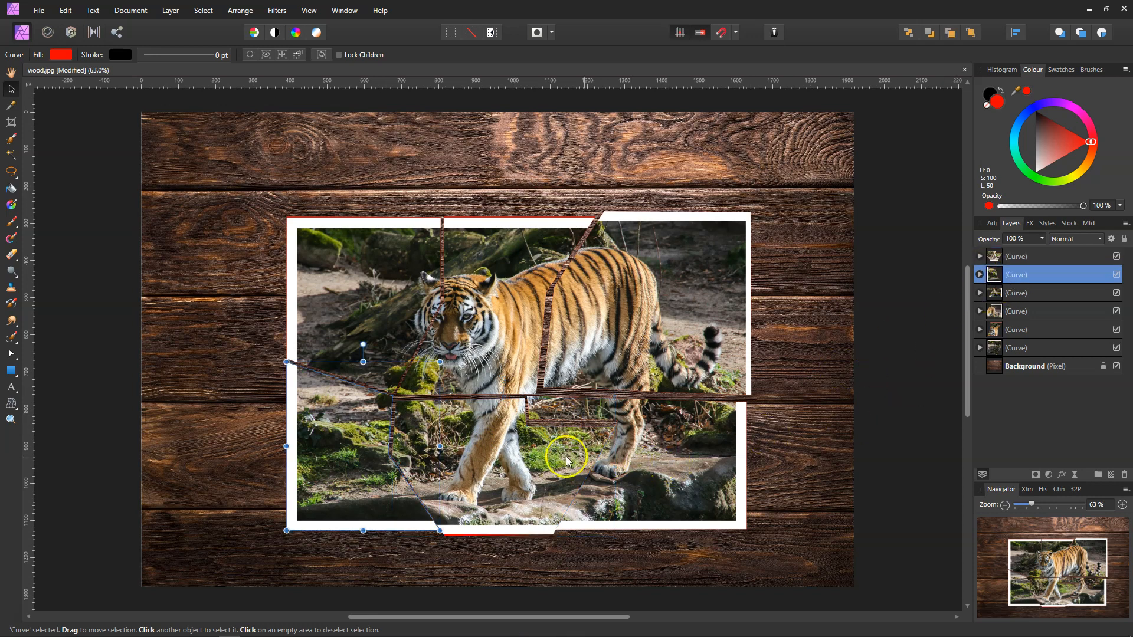
pyautogui.click(354, 295)
pyautogui.moveTo(352, 295); pyautogui.dragTo(351, 291)
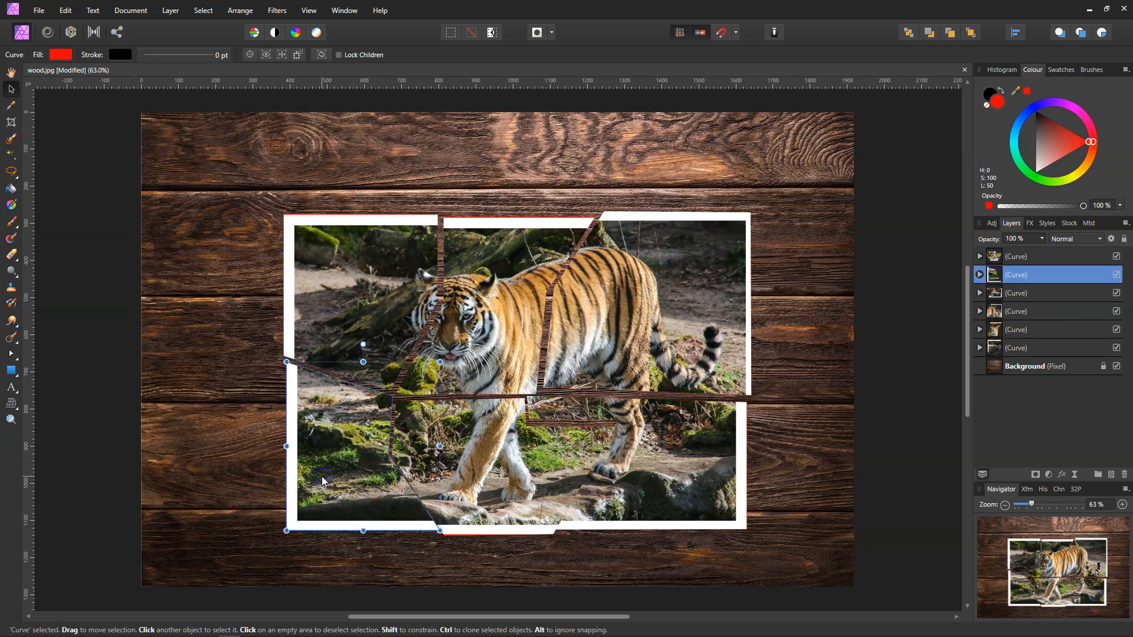
pyautogui.moveTo(321, 479); pyautogui.dragTo(317, 483)
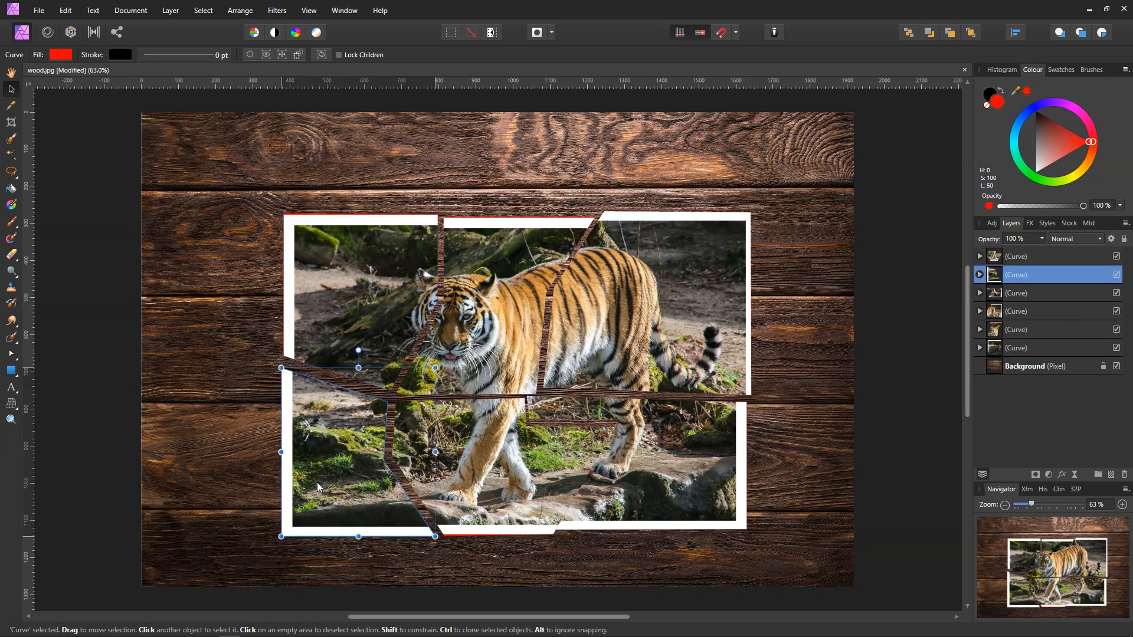
pyautogui.click(448, 325)
pyautogui.moveTo(482, 324); pyautogui.dragTo(483, 315)
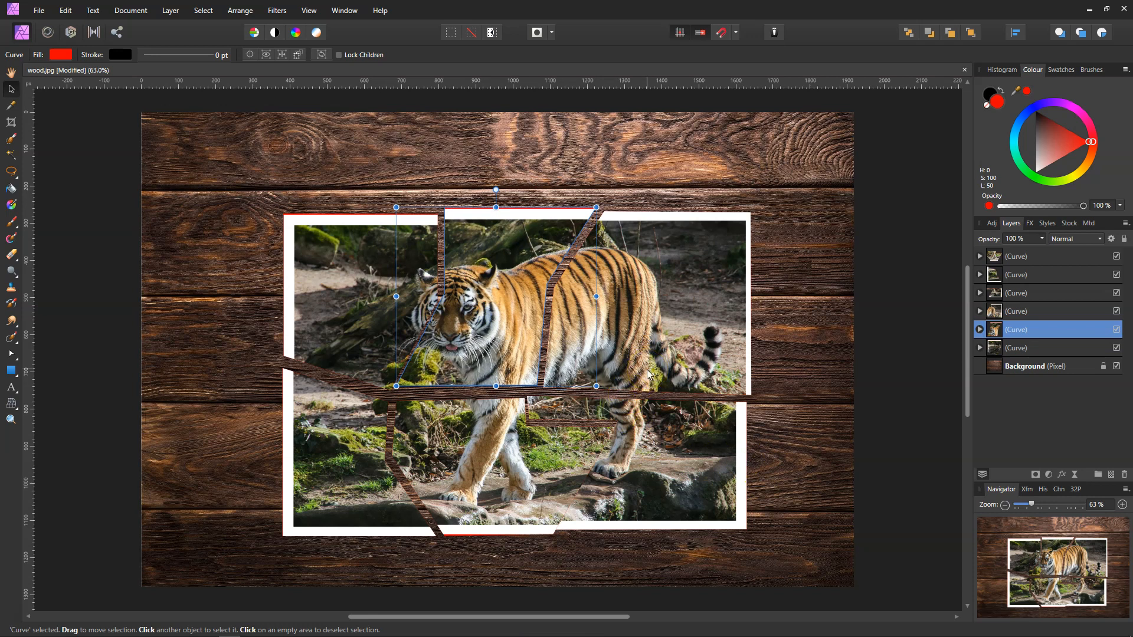
# Shuffle the lower-right, upper-middle, lower-left and upper-right photo pieces into different places so they overlap out of order
pyautogui.moveTo(707, 435); pyautogui.dragTo(486, 350)
pyautogui.moveTo(520, 261); pyautogui.dragTo(345, 298)
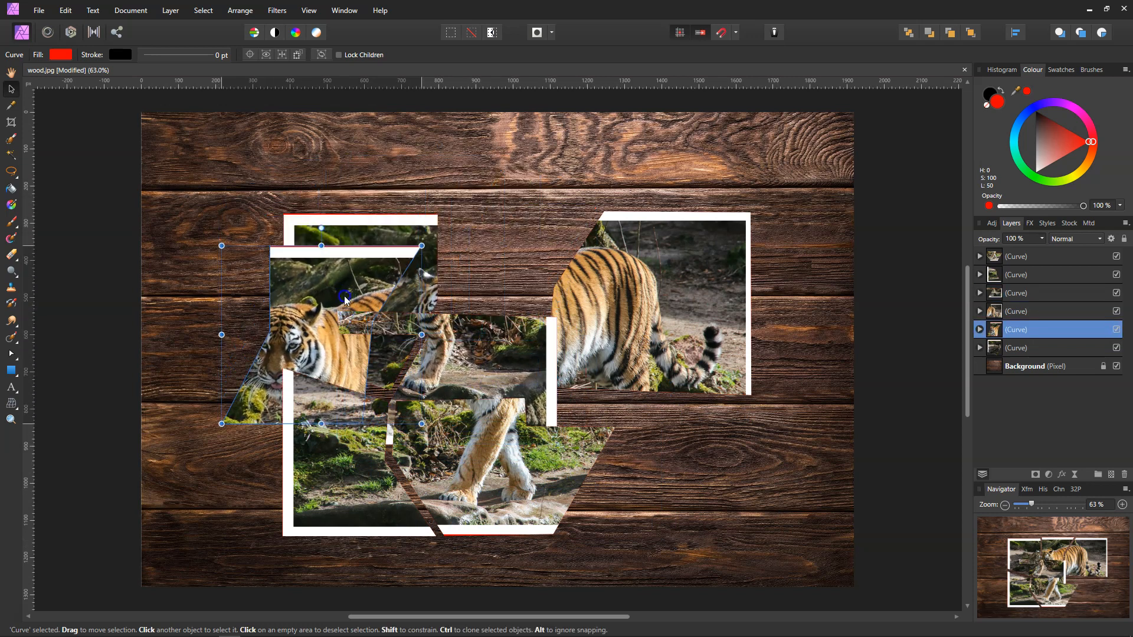
pyautogui.moveTo(375, 468); pyautogui.dragTo(505, 283)
pyautogui.moveTo(713, 330); pyautogui.dragTo(392, 462)
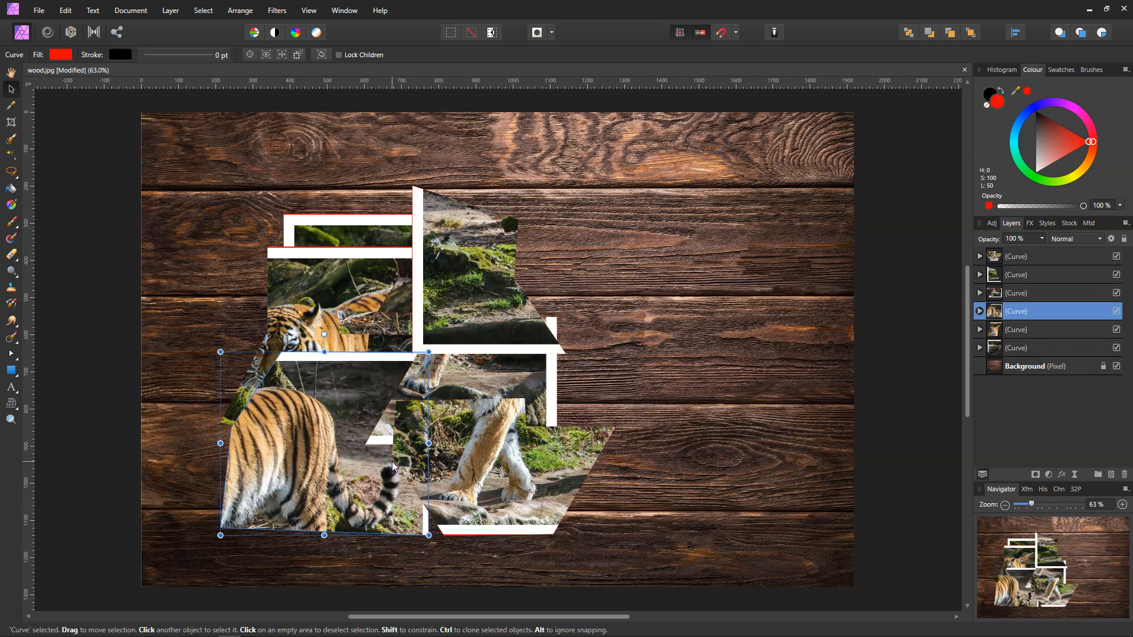
pyautogui.click(826, 407)
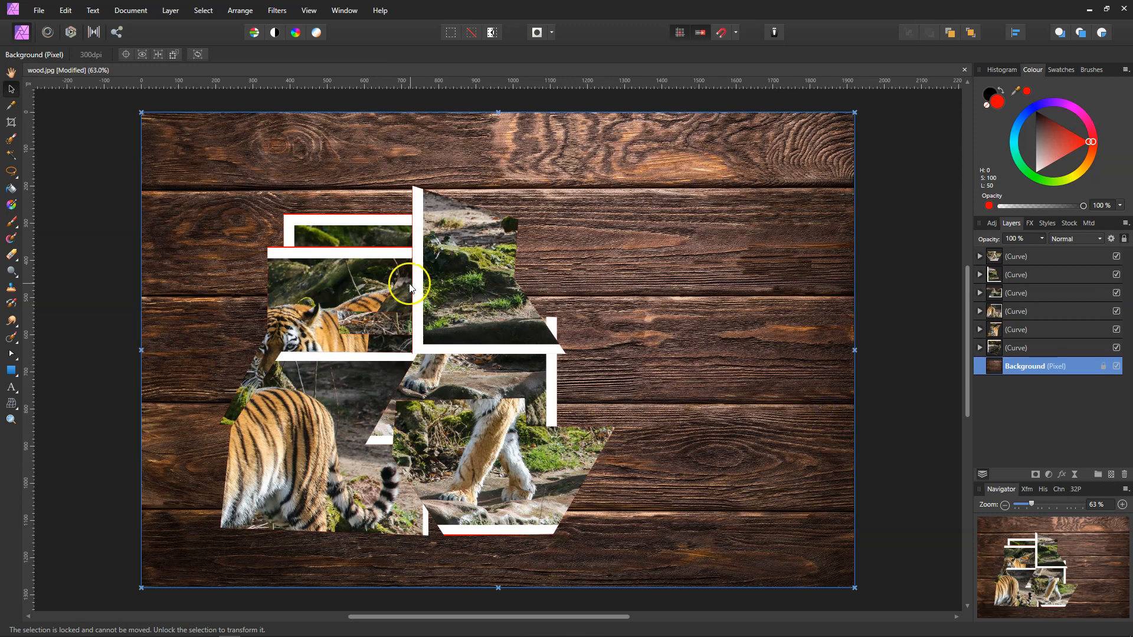
# Spread the lawn-corner, tail, head and hind-paw pieces apart across the wood background so they overlap less
pyautogui.click(490, 264)
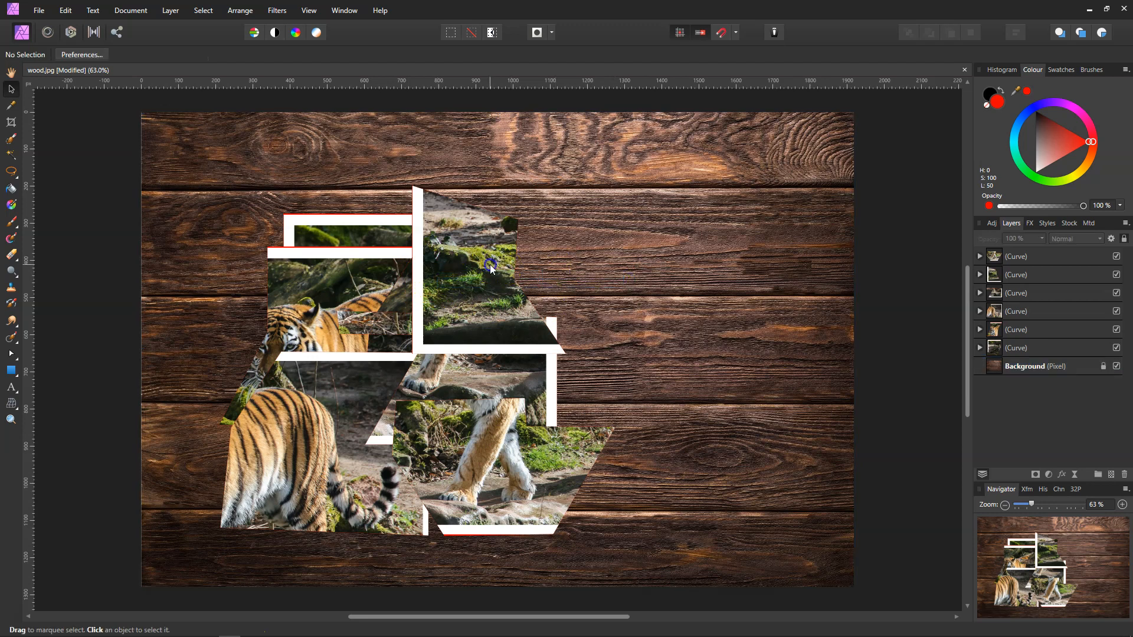
pyautogui.moveTo(487, 264); pyautogui.dragTo(665, 267)
pyautogui.moveTo(319, 409); pyautogui.dragTo(282, 468)
pyautogui.moveTo(303, 292); pyautogui.dragTo(458, 204)
pyautogui.moveTo(468, 366); pyautogui.dragTo(682, 463)
# Move the front-legs piece to the wood's upper-left area and the log-and-ground corner piece between the two lower pieces
pyautogui.click(497, 463)
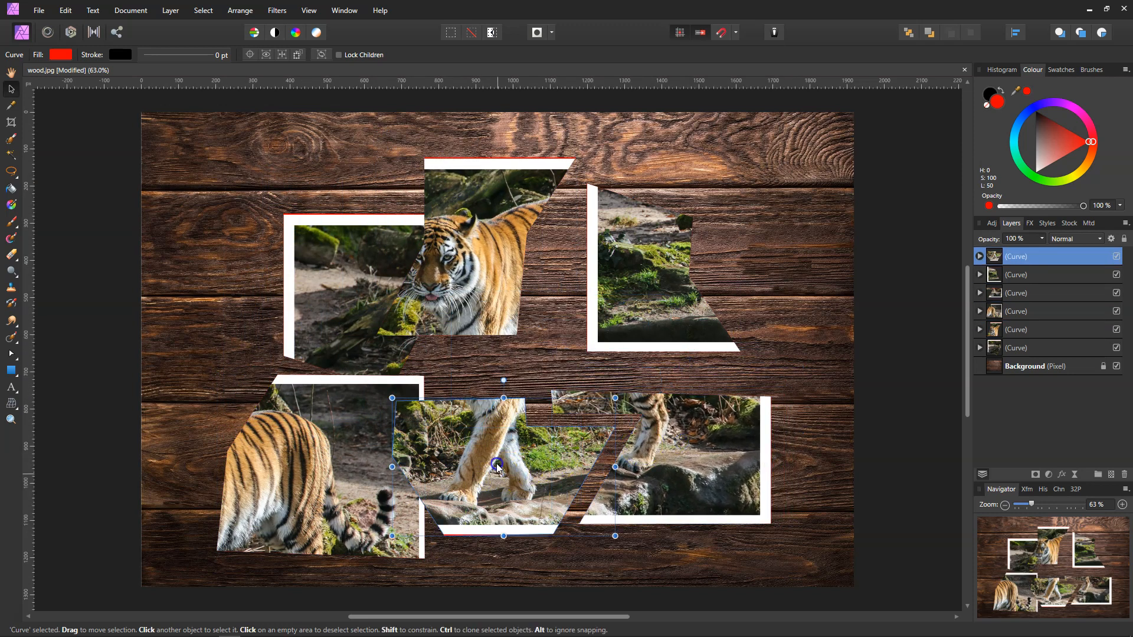
pyautogui.moveTo(496, 463); pyautogui.dragTo(352, 244)
pyautogui.moveTo(338, 346); pyautogui.dragTo(490, 501)
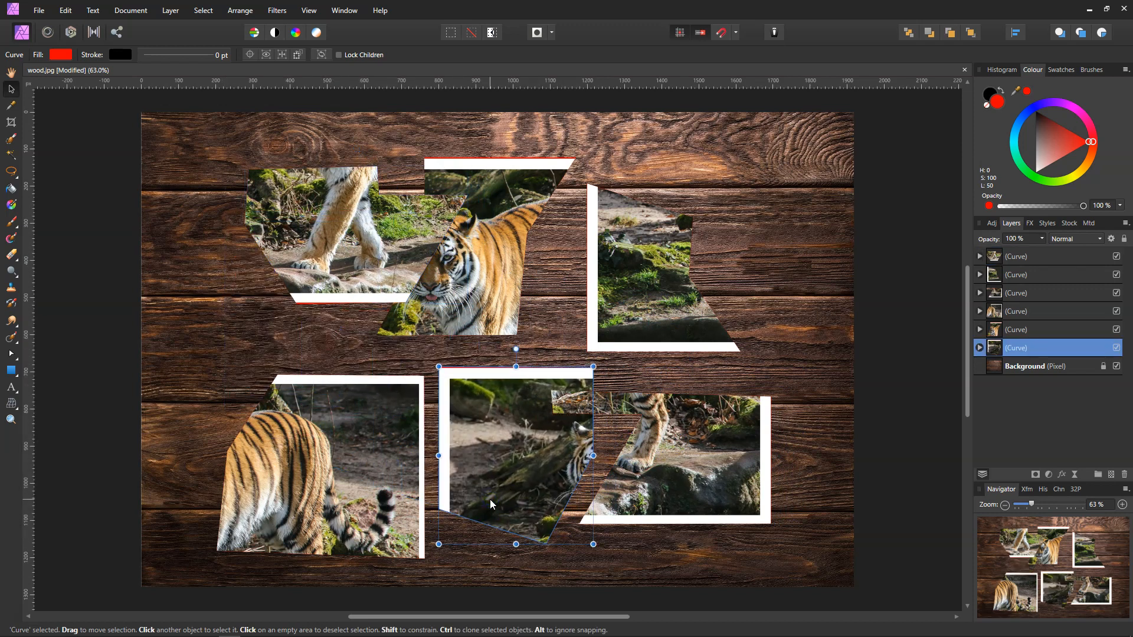